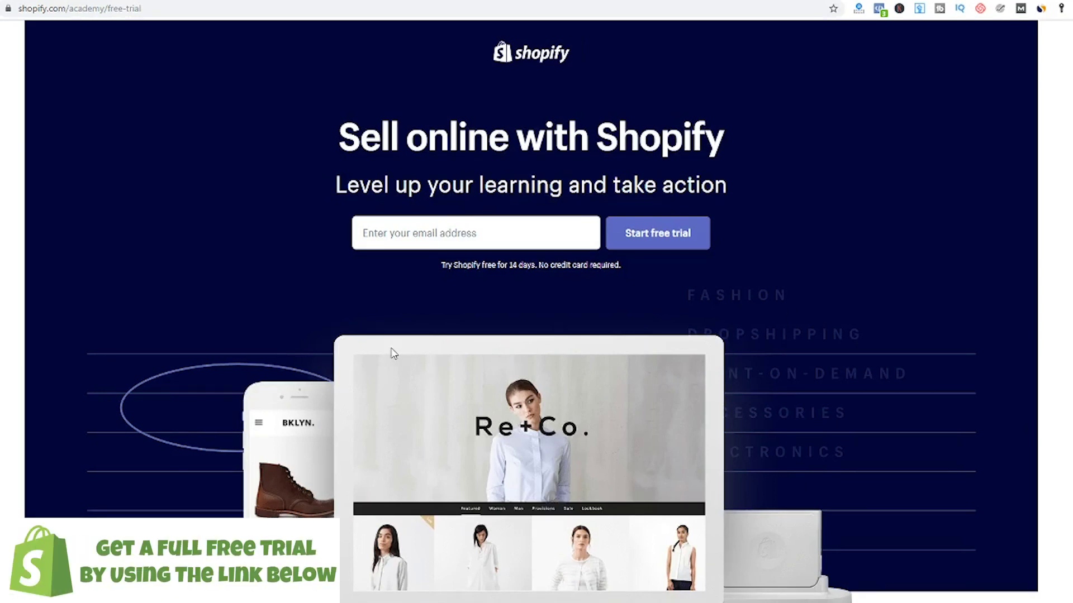
# Step: Sign up for the free trial with an email and password, naming the store 'Pets Love Sleep'
pyautogui.click(430, 237)
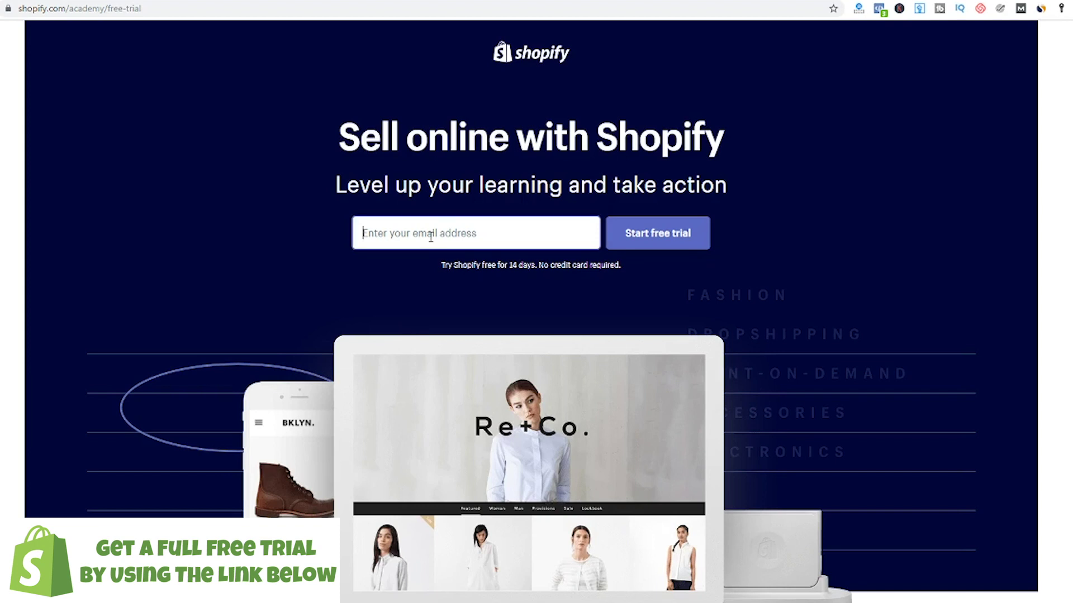
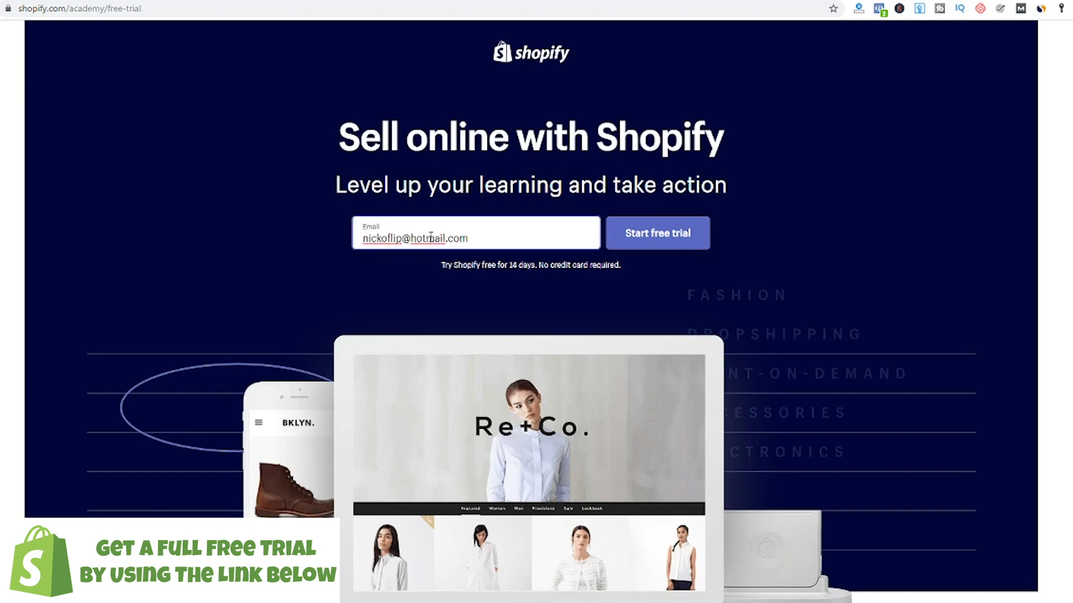
pyautogui.press('Return')
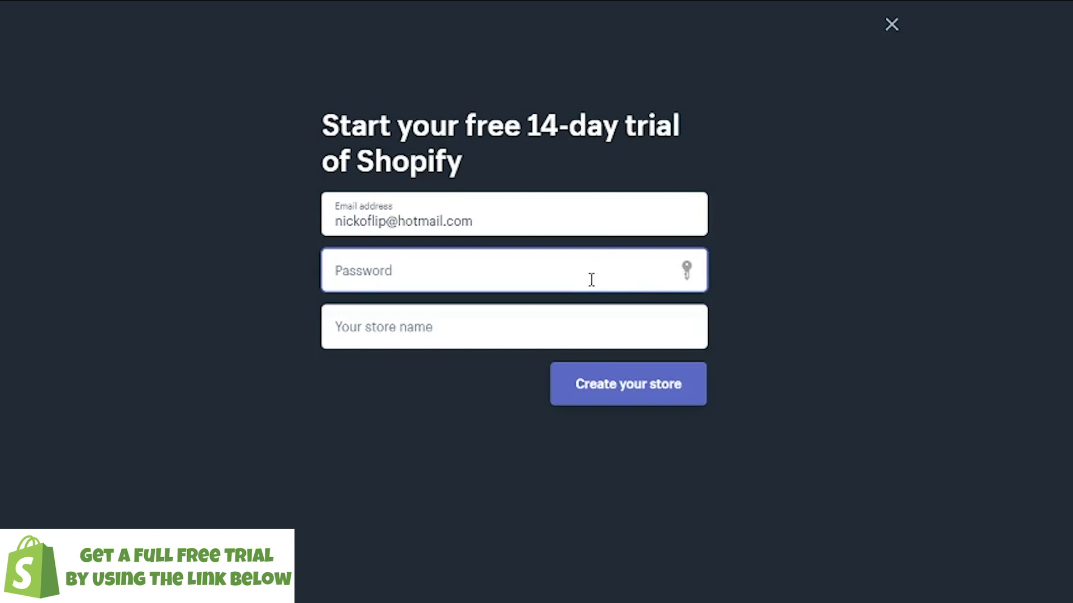
pyautogui.write('*********')
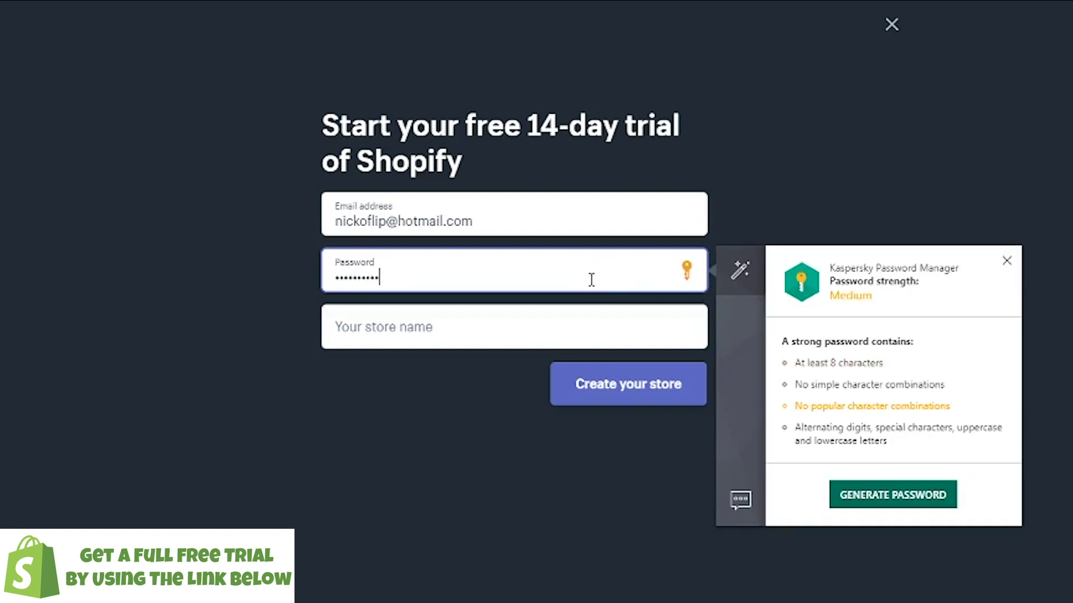
pyautogui.click(508, 325)
pyautogui.write('P')
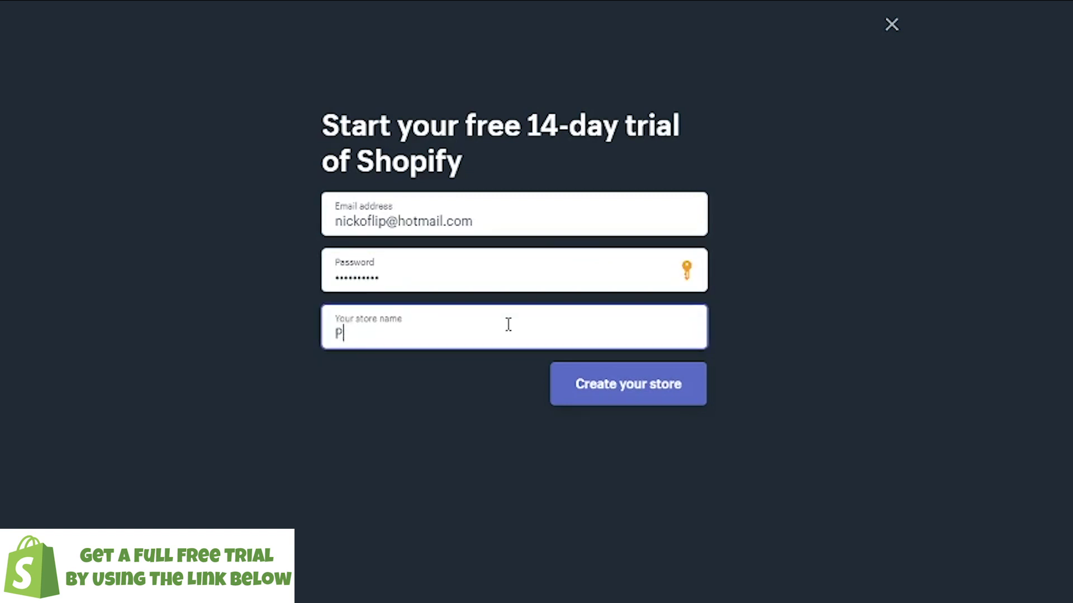
pyautogui.write('ets Love Sleep')
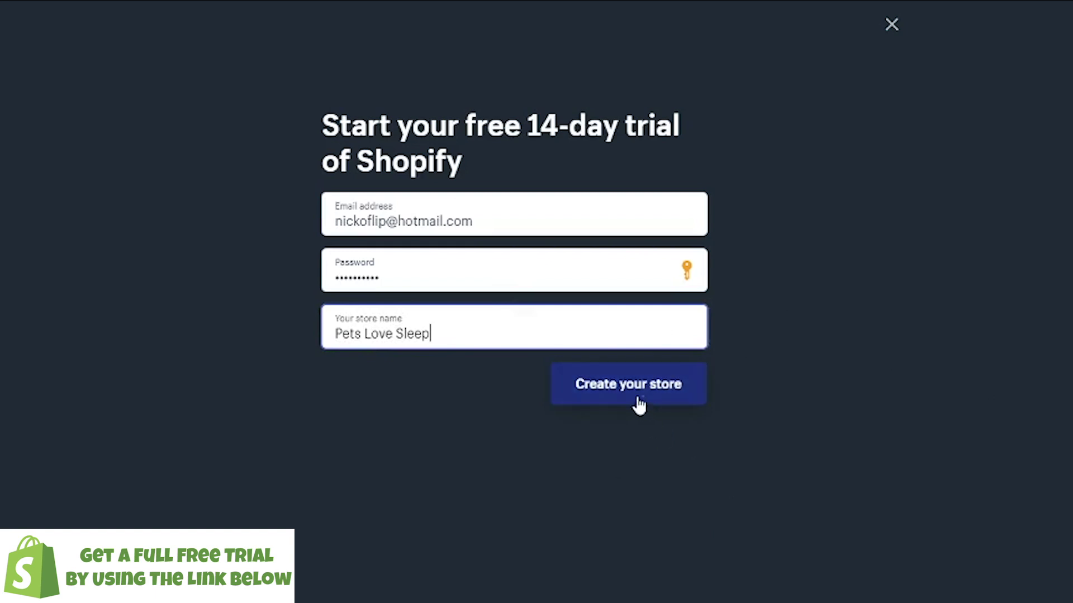
pyautogui.click(662, 398)
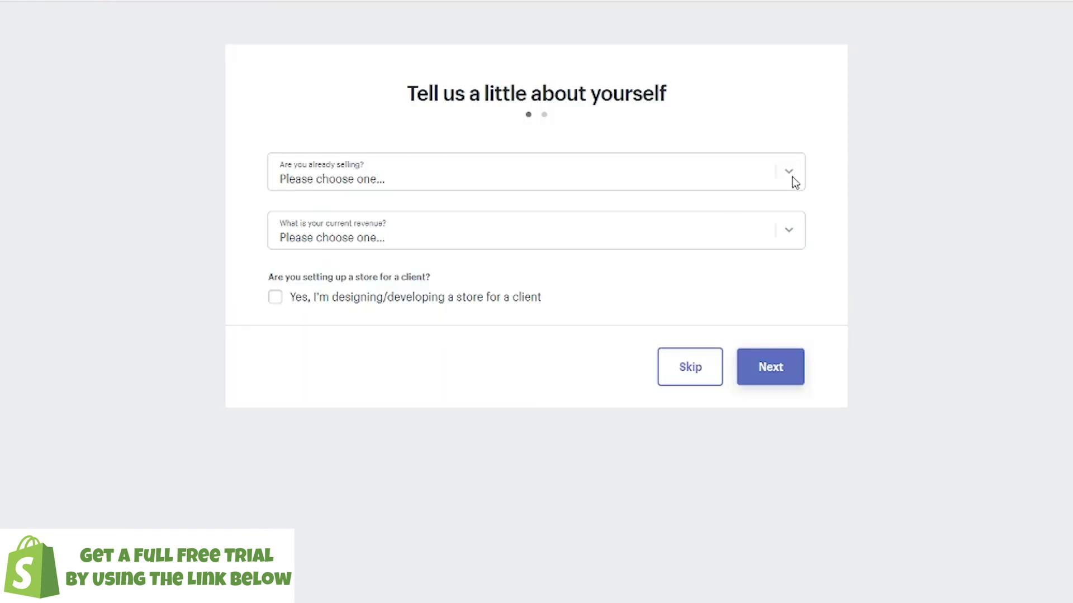
# Step: Answer the setup questionnaire with 'I'm just playing around' and 'Help me create my logo'
pyautogui.click(706, 186)
pyautogui.click(385, 219)
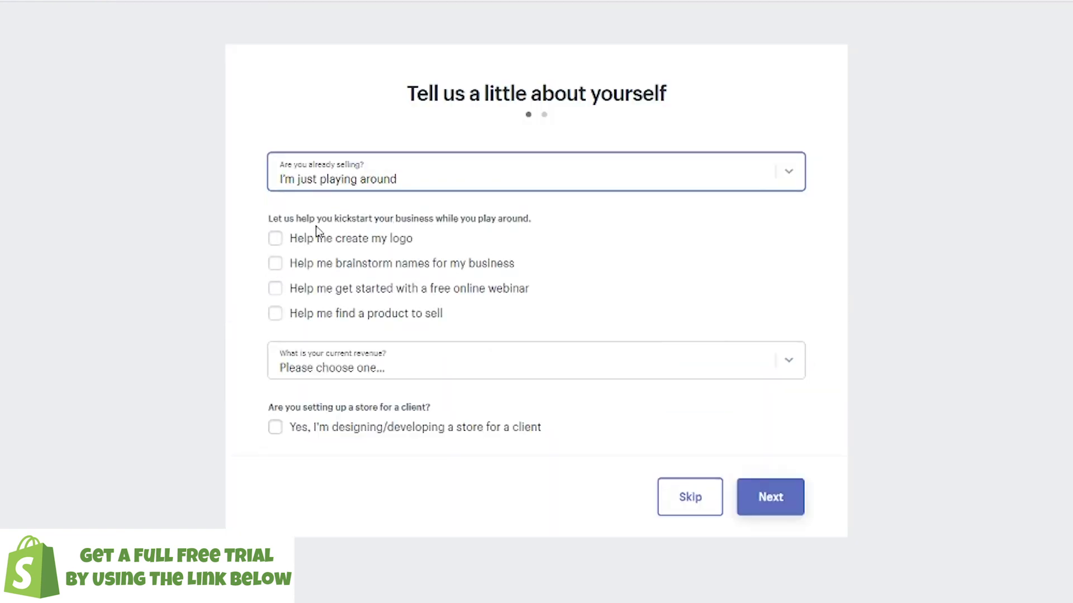
pyautogui.click(275, 239)
pyautogui.click(799, 510)
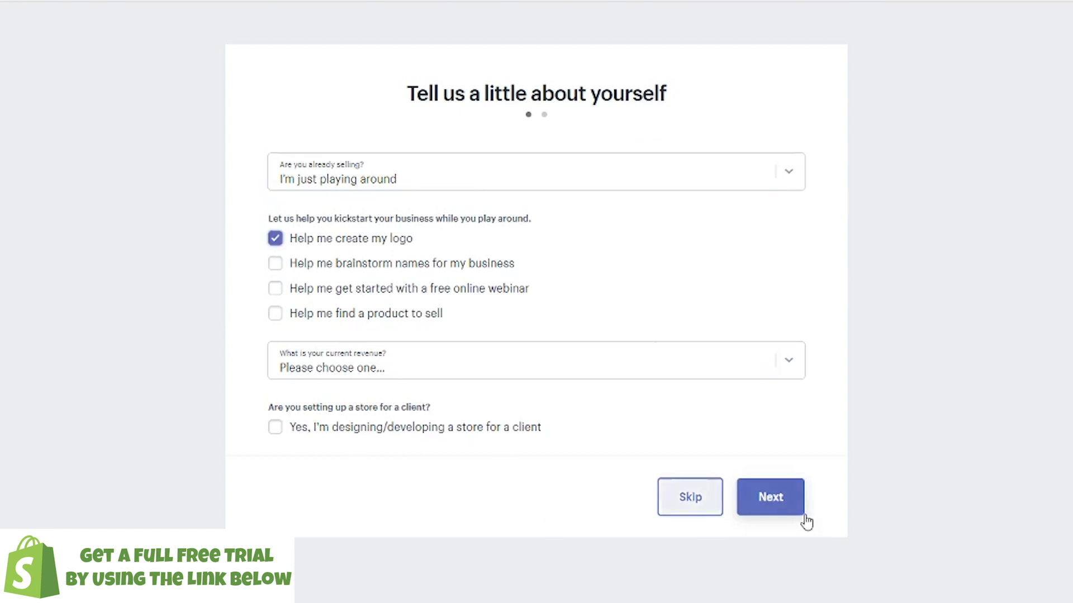
# Step: Fill in the business address form with name, street, postal code and phone, then enter the store
pyautogui.write('Nick')
pyautogui.press('Tab')
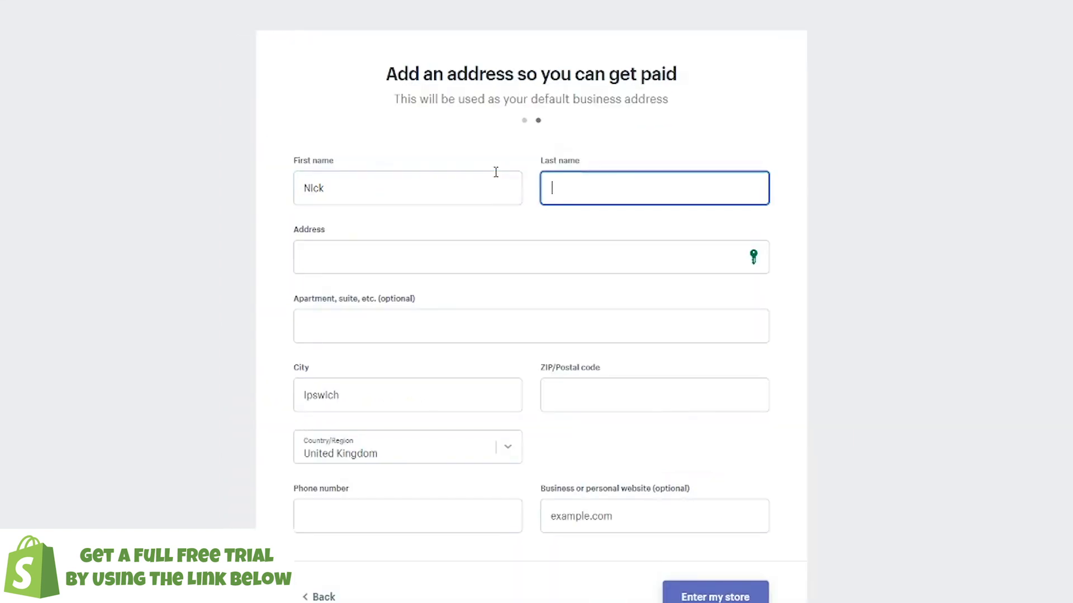
pyautogui.write('Shop')
pyautogui.press('Tab')
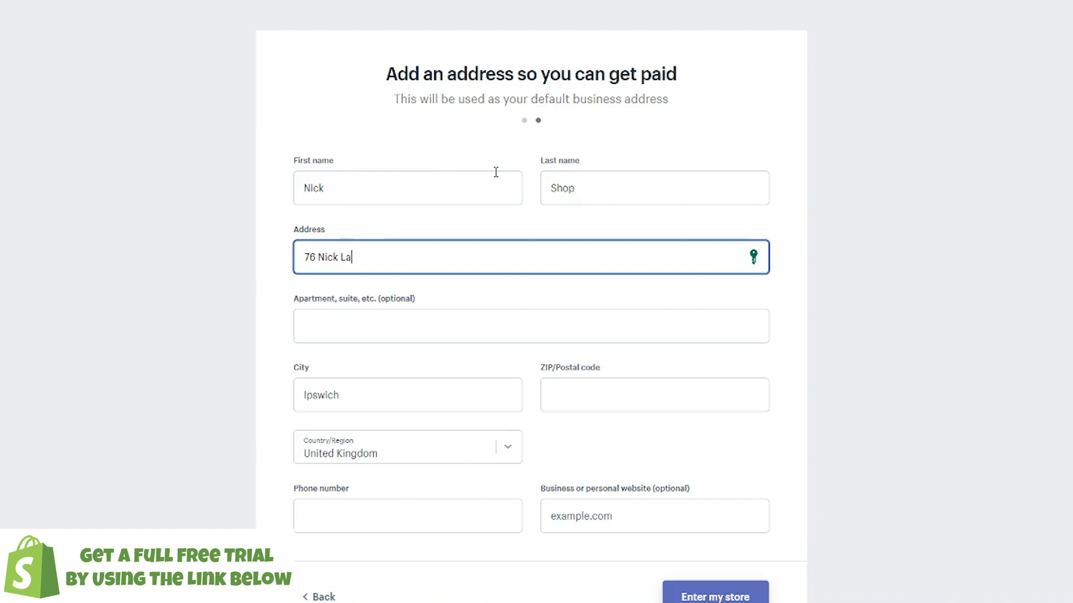
pyautogui.press('Tab')
pyautogui.press('Tab')
pyautogui.press('Tab')
pyautogui.write('IP11 6RT')
pyautogui.scroll(-1, 455, 407)
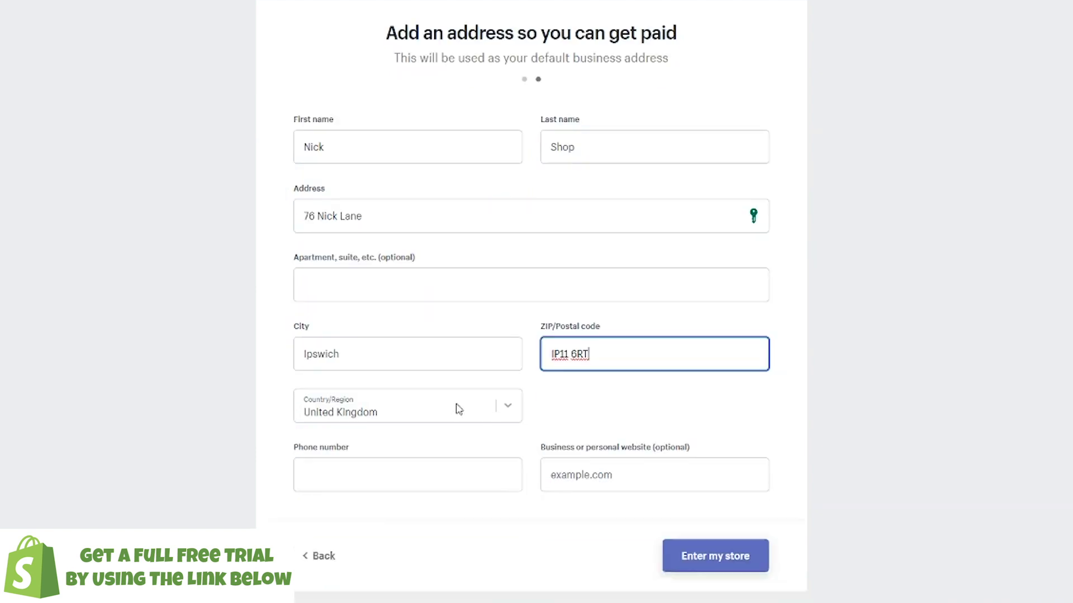
pyautogui.click(447, 447)
pyautogui.write('222 222 222 222')
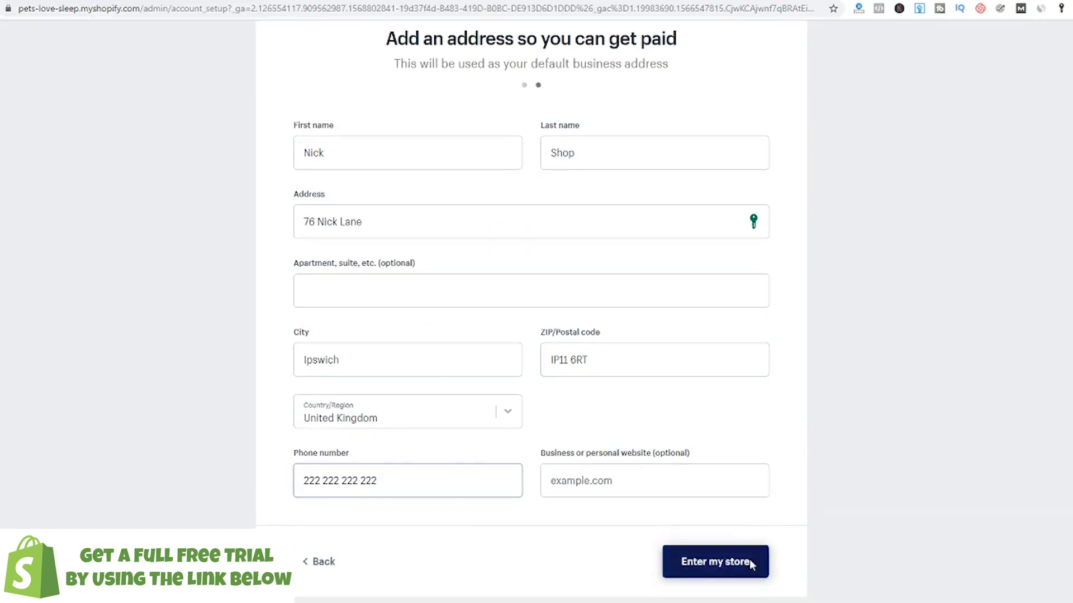
pyautogui.click(749, 531)
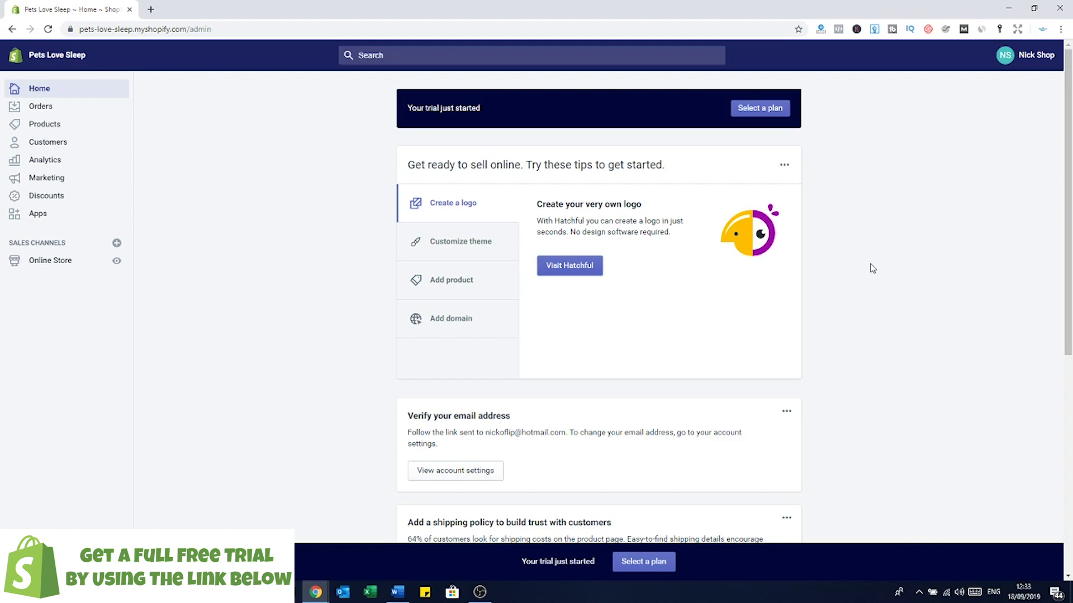
pyautogui.scroll(-5, 876, 260)
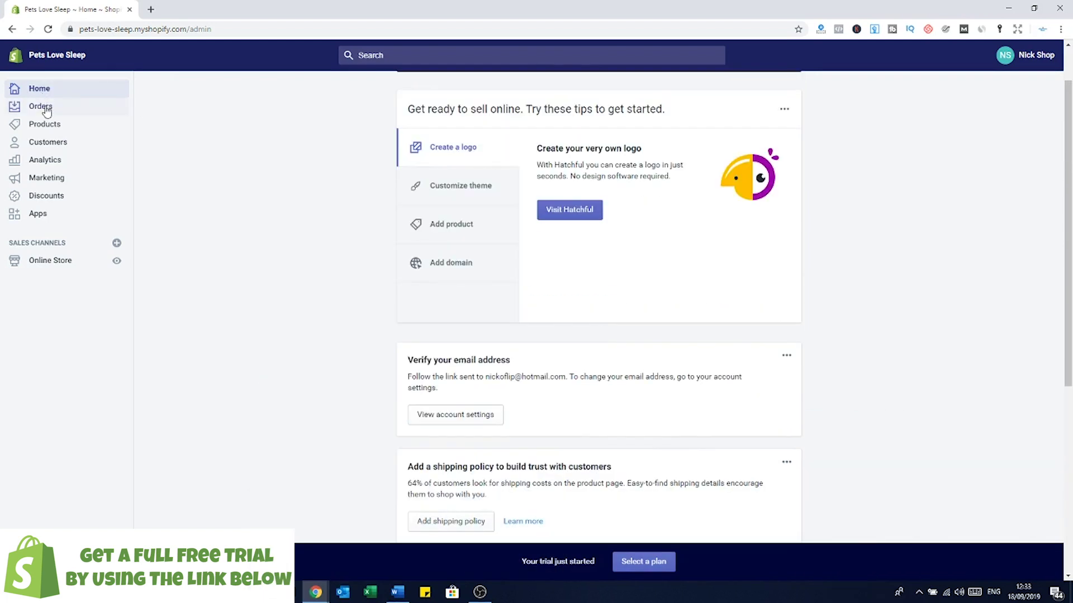
# Step: Add a new product titled 'Fluffy Dog Bed' and begin its description with 'This'
pyautogui.click(41, 106)
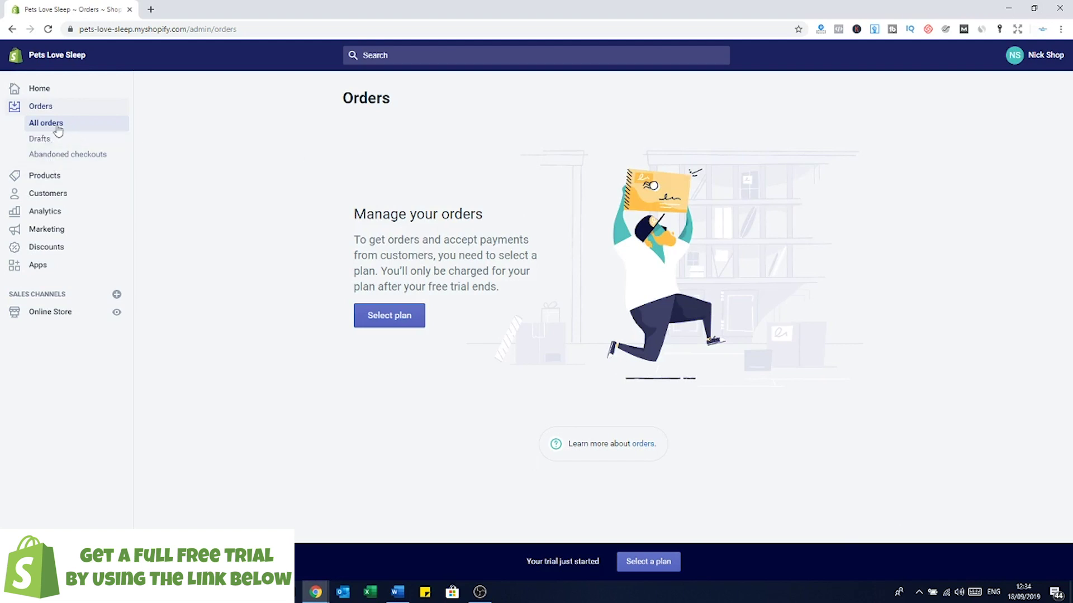
pyautogui.click(46, 178)
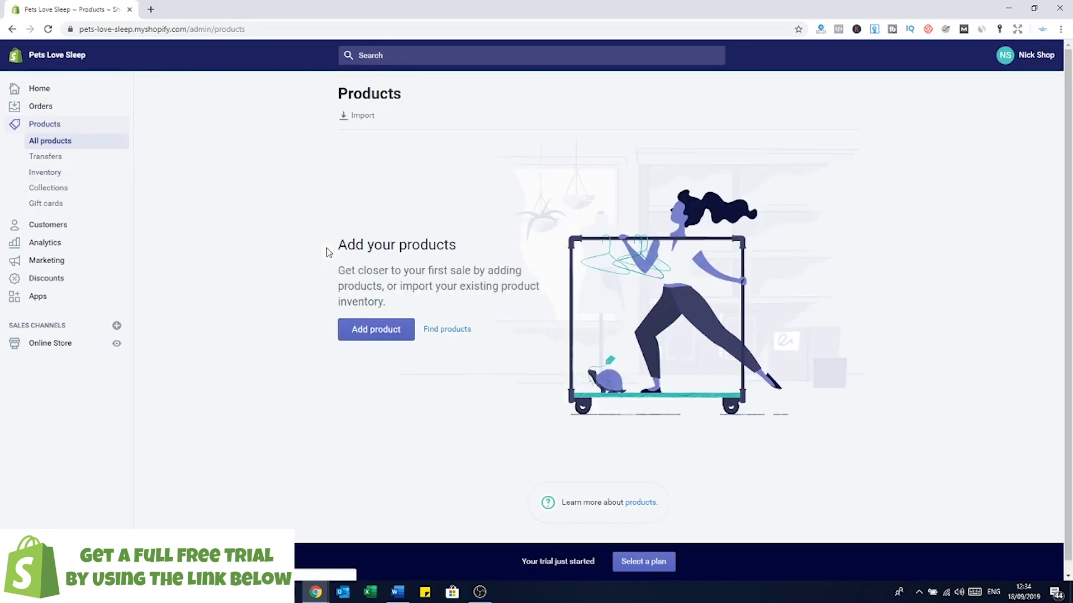
pyautogui.click(406, 337)
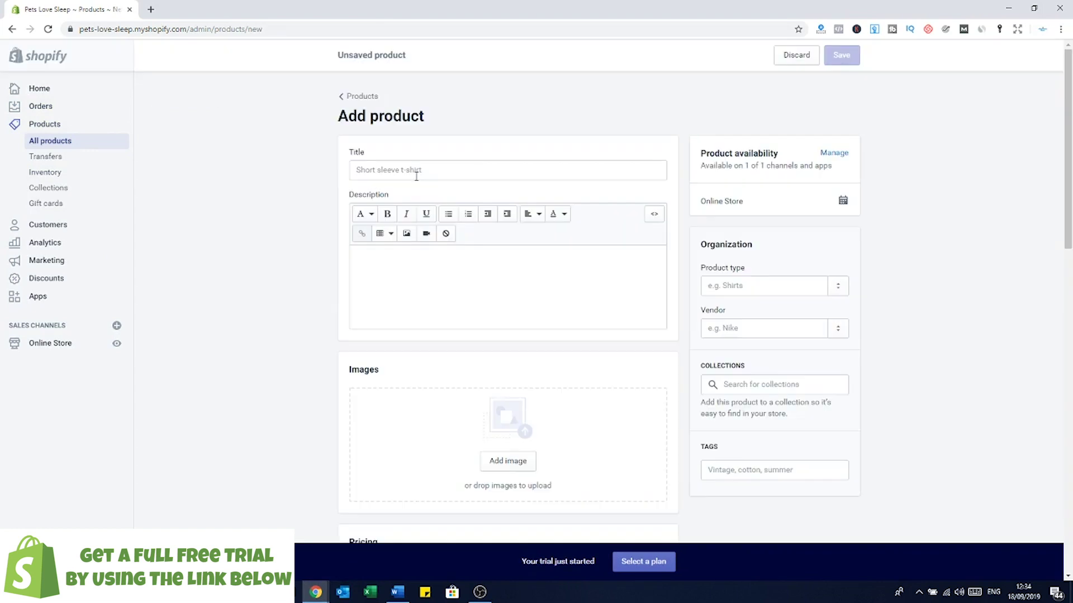
pyautogui.click(415, 170)
pyautogui.write('Fluffy ')
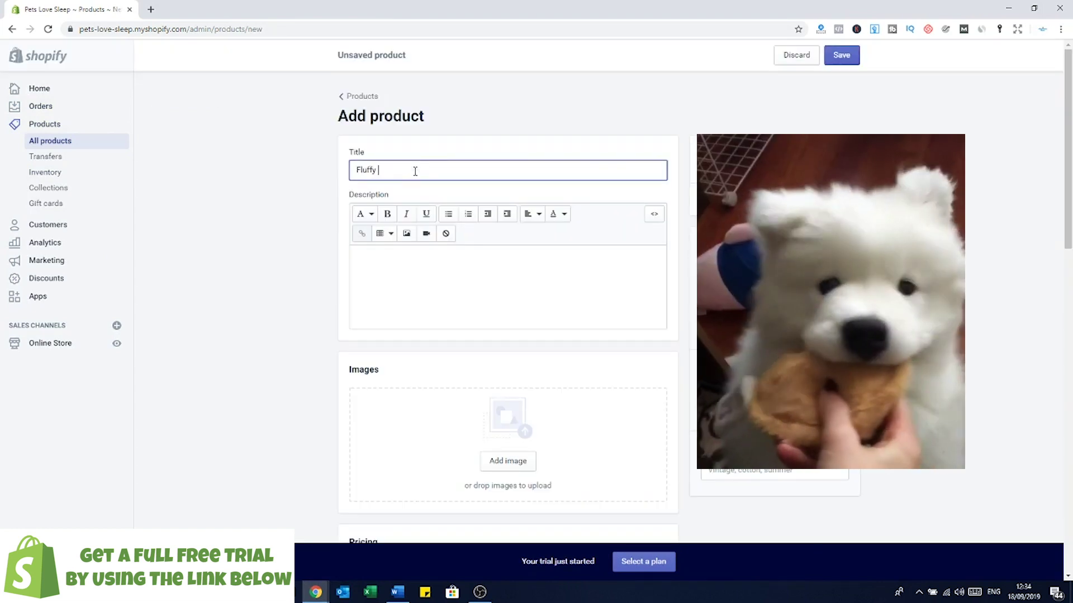
pyautogui.write('Dog Bed')
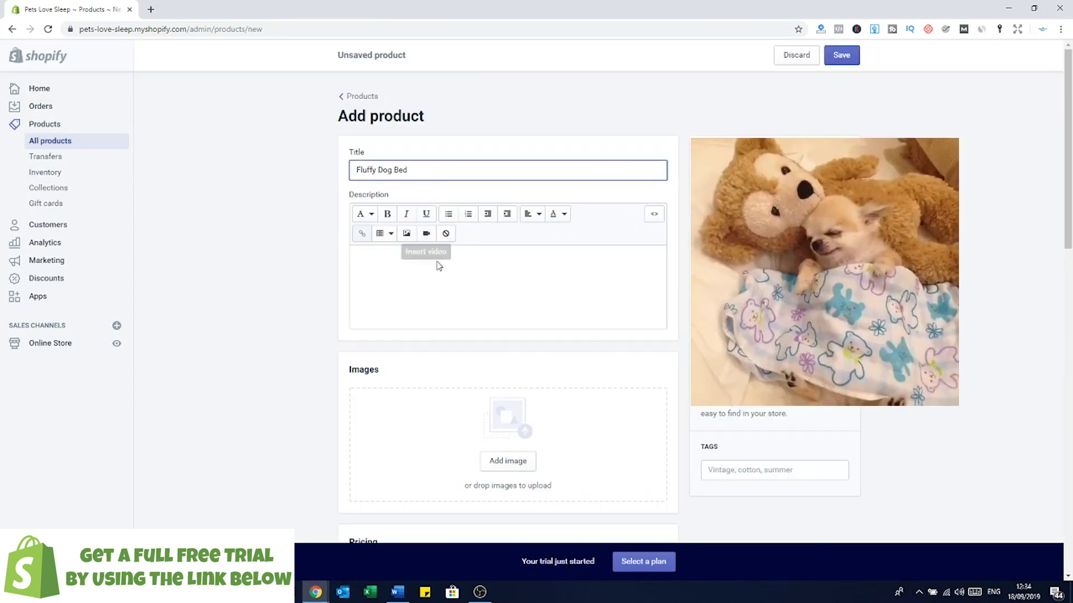
pyautogui.click(438, 263)
pyautogui.click(374, 261)
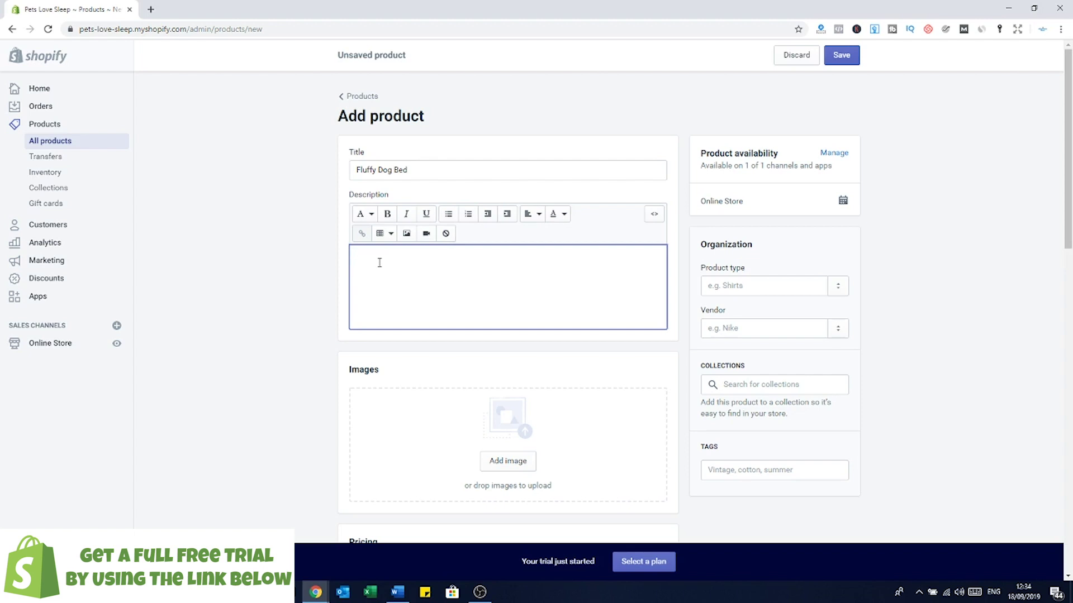
pyautogui.write('This bed is amazing and it will help your dog sleep for ages')
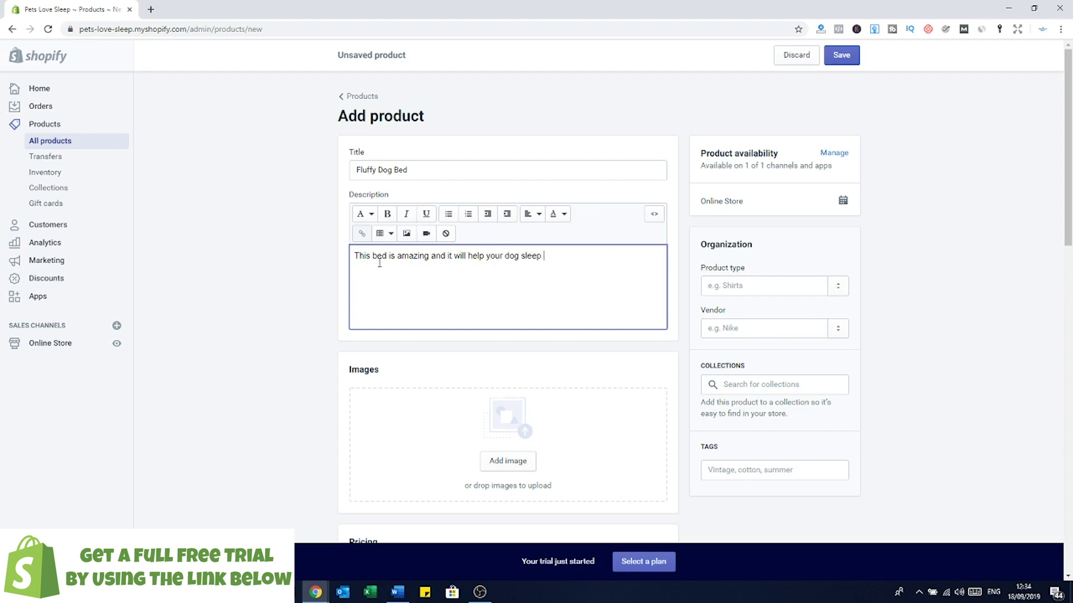
# Step: Upload the dog-bed photo as the product image
pyautogui.click(508, 461)
pyautogui.click(52, 89)
pyautogui.click(354, 440)
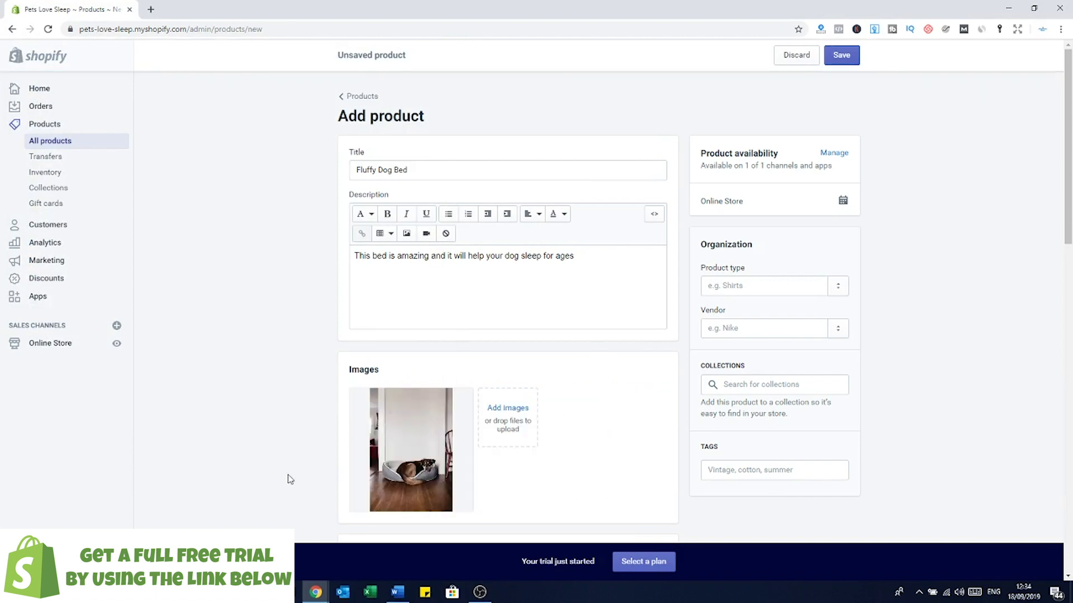
# Step: Set the Fluffy Dog Bed price to £30.00
pyautogui.scroll(-1, 635, 464)
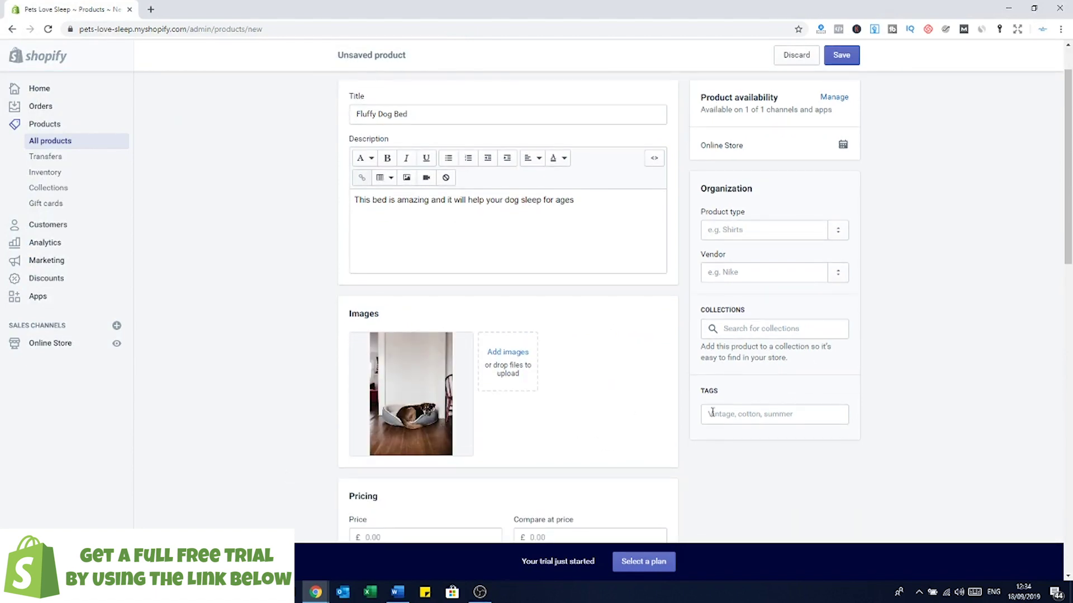
pyautogui.scroll(-1, 663, 419)
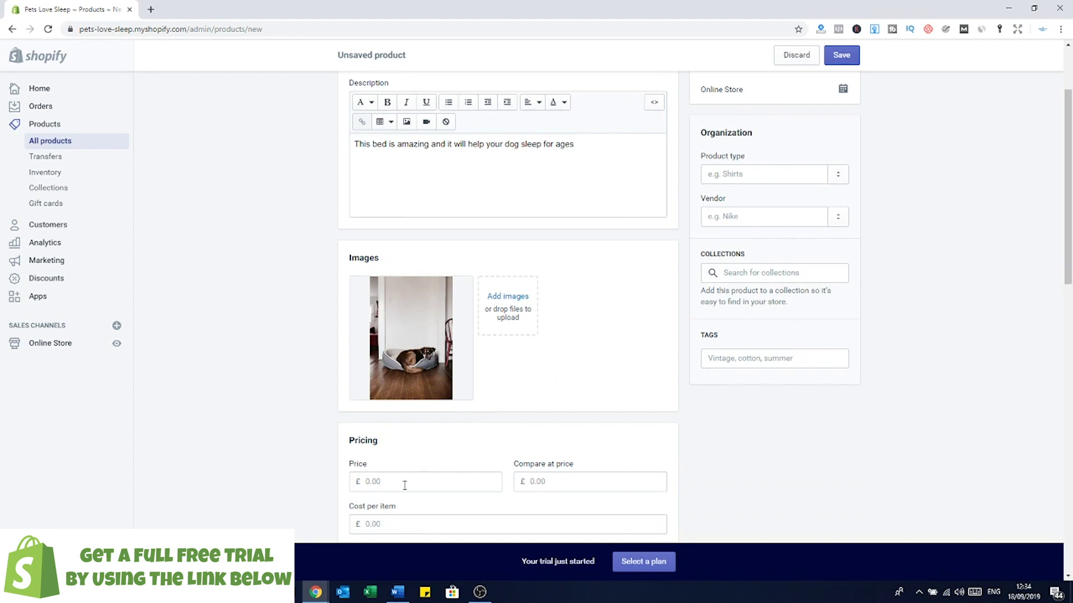
pyautogui.click(375, 484)
pyautogui.scroll(-1, 497, 472)
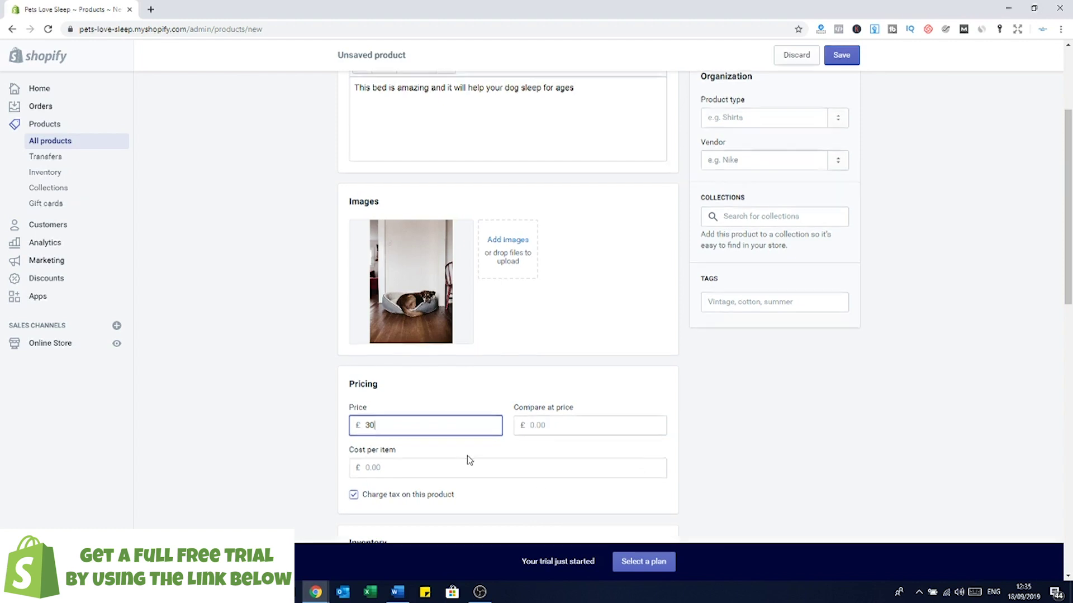
pyautogui.scroll(-1, 391, 453)
pyautogui.scroll(-2, 406, 460)
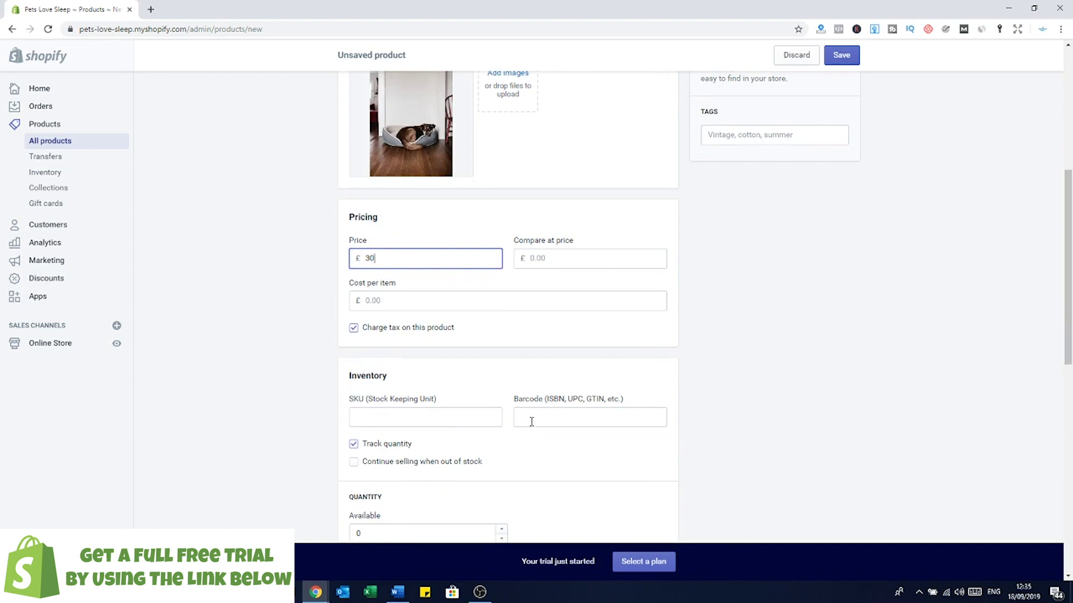
pyautogui.scroll(-1, 531, 421)
# Step: Set the available quantity to 100 and save the product
pyautogui.click(357, 475)
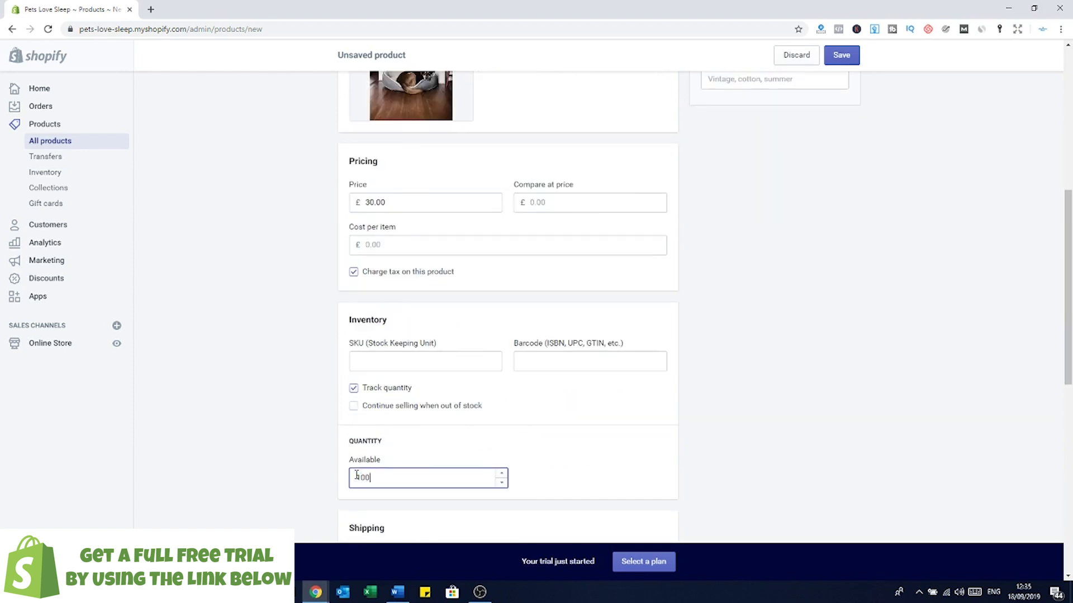
pyautogui.click(616, 413)
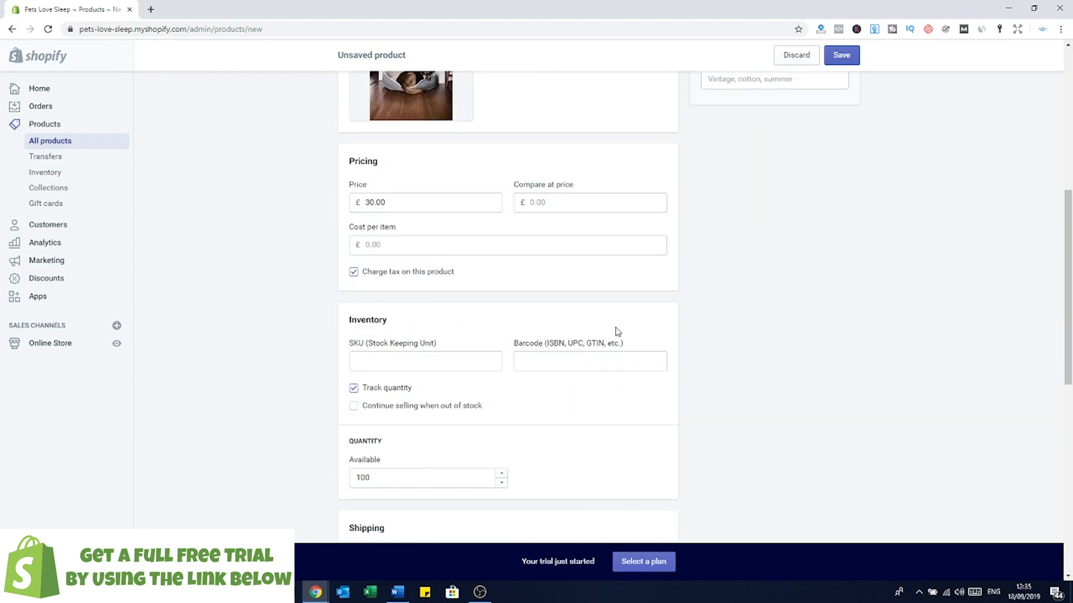
pyautogui.scroll(-3, 615, 332)
pyautogui.scroll(-6, 563, 364)
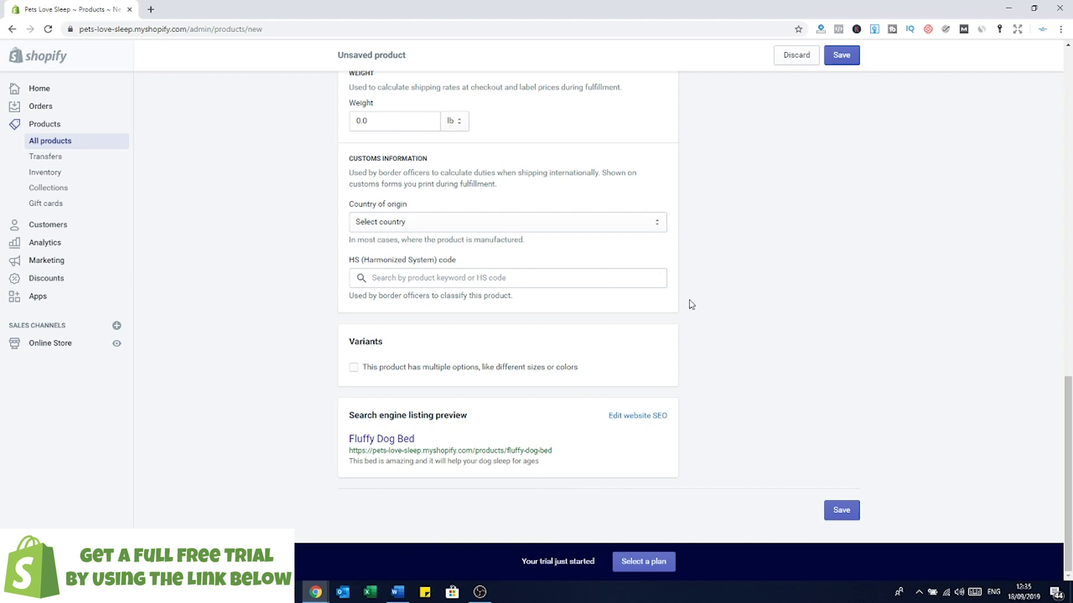
pyautogui.scroll(4, 625, 369)
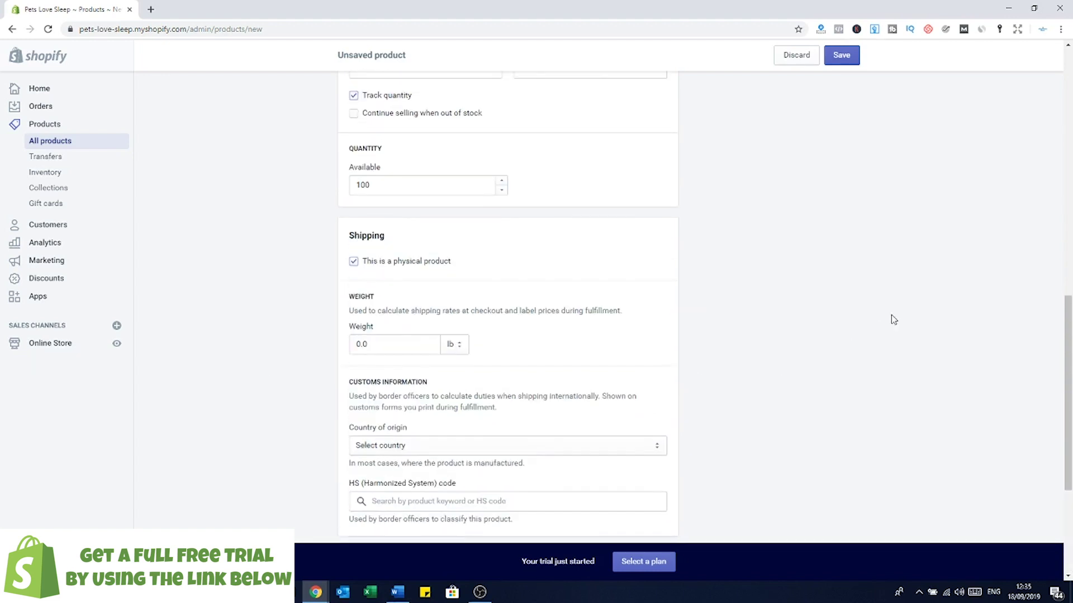
pyautogui.scroll(-4, 888, 335)
pyautogui.click(841, 511)
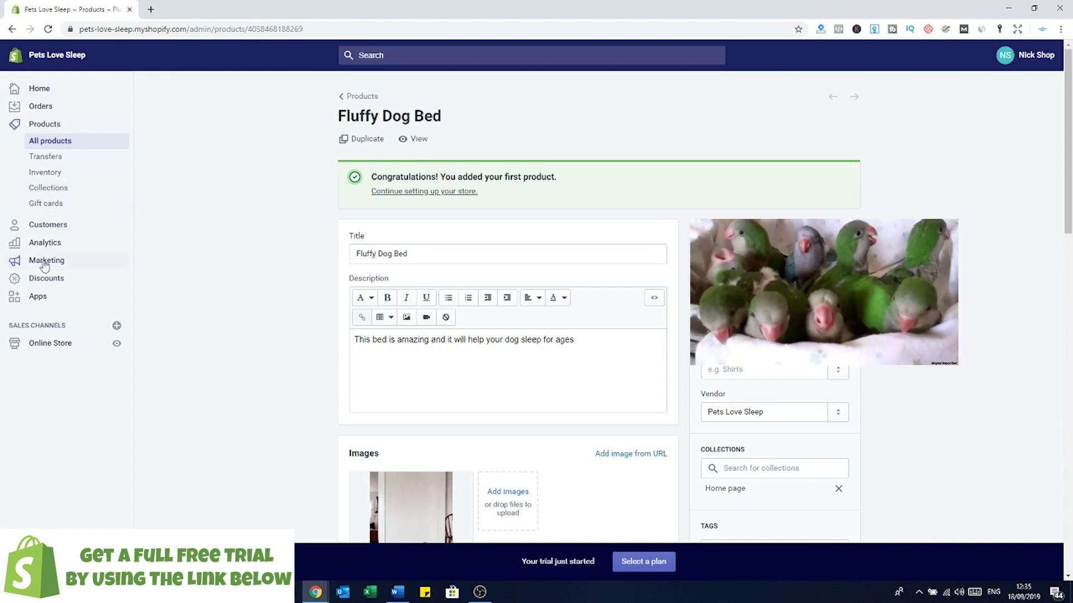
# Step: Go via Customers to the Analytics overview showing £0.00 sales, 0 sessions and 0 orders
pyautogui.click(44, 230)
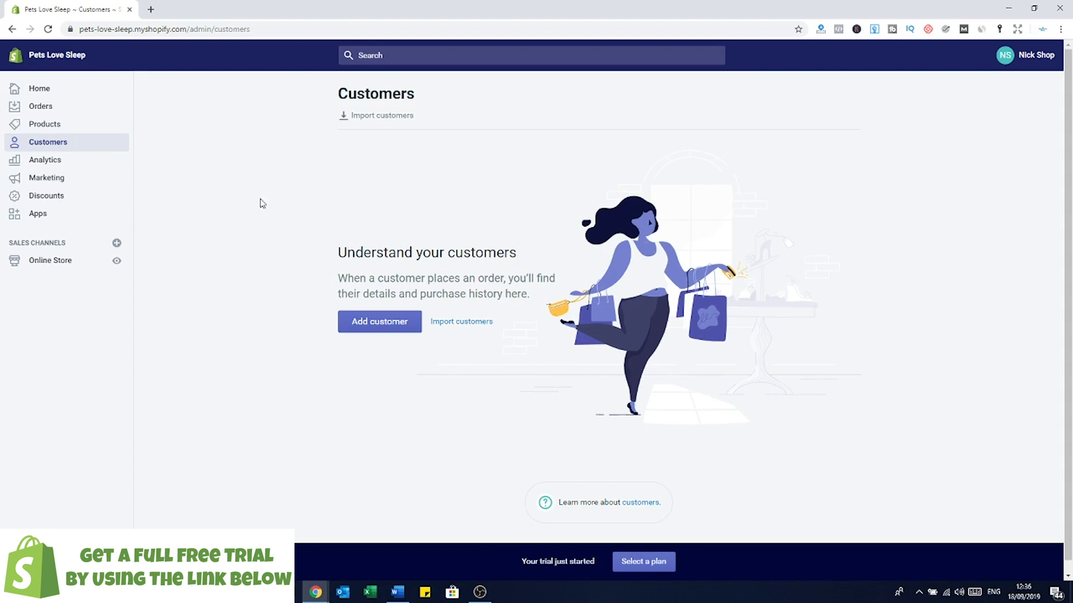
pyautogui.click(46, 162)
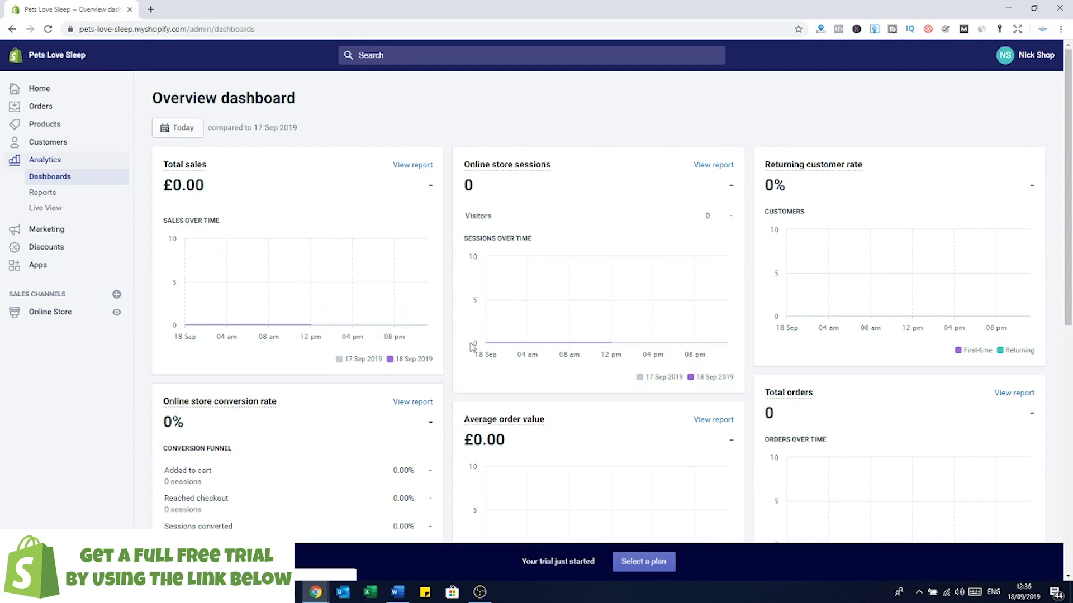
# Step: Scroll through all the overview dashboard reports, then go to the Marketing page
pyautogui.scroll(-1, 813, 342)
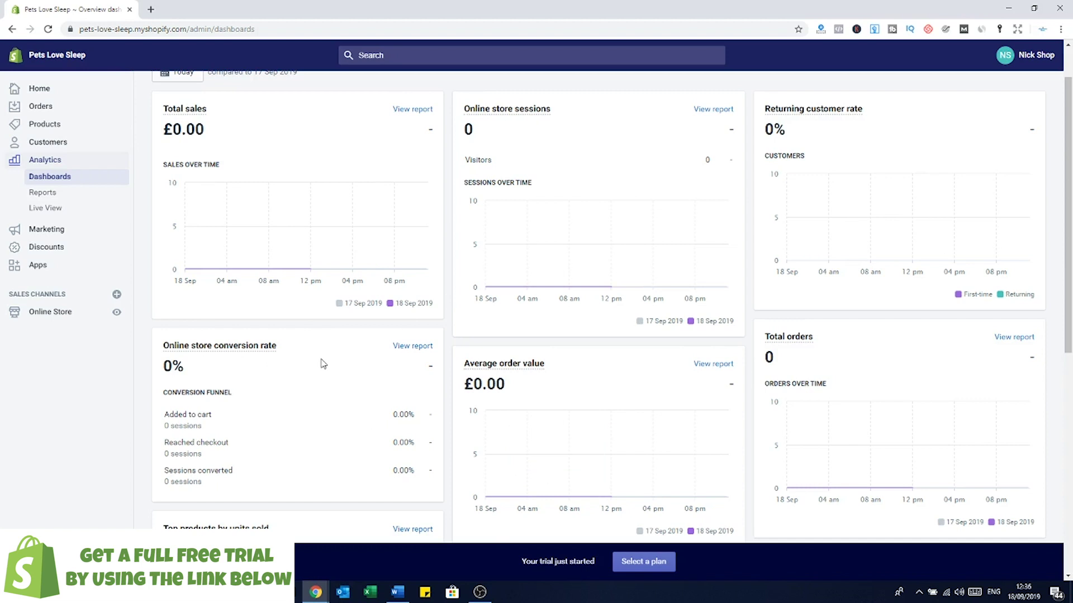
pyautogui.scroll(-2, 334, 408)
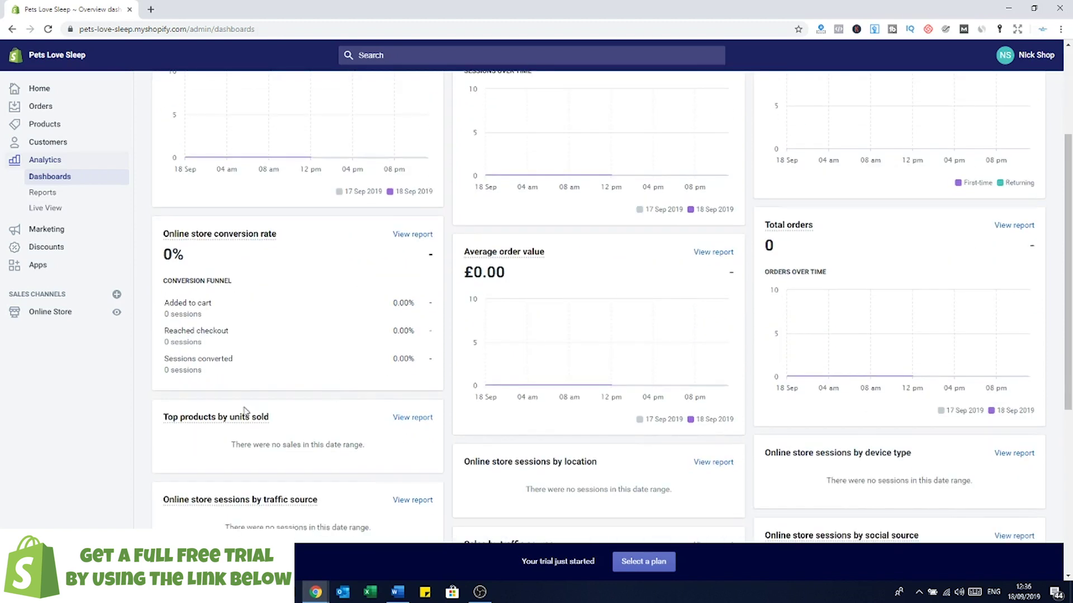
pyautogui.scroll(-1, 330, 330)
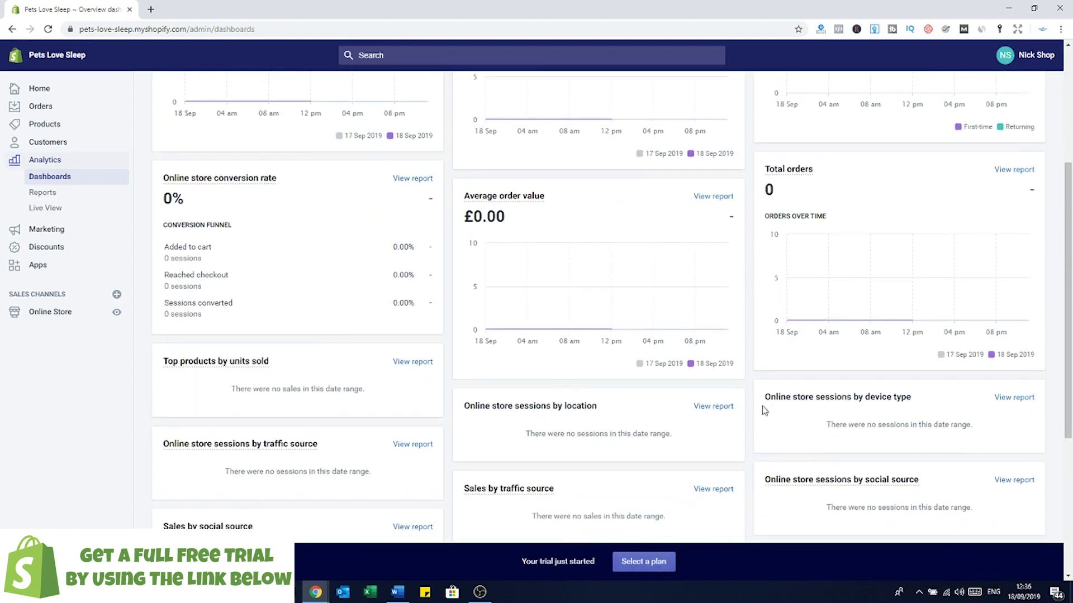
pyautogui.scroll(-3, 727, 373)
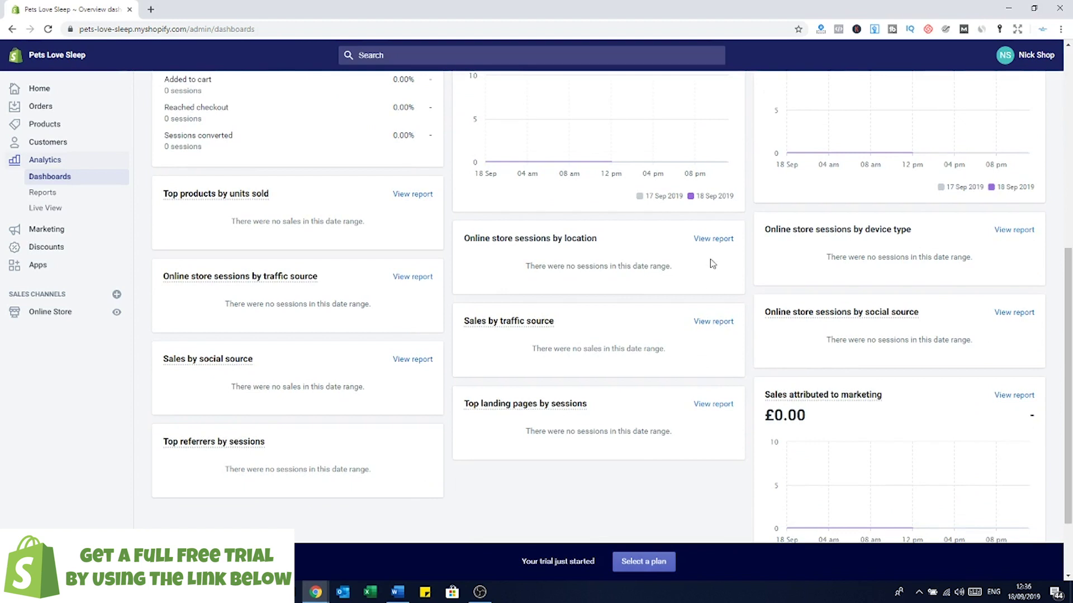
pyautogui.scroll(-2, 783, 263)
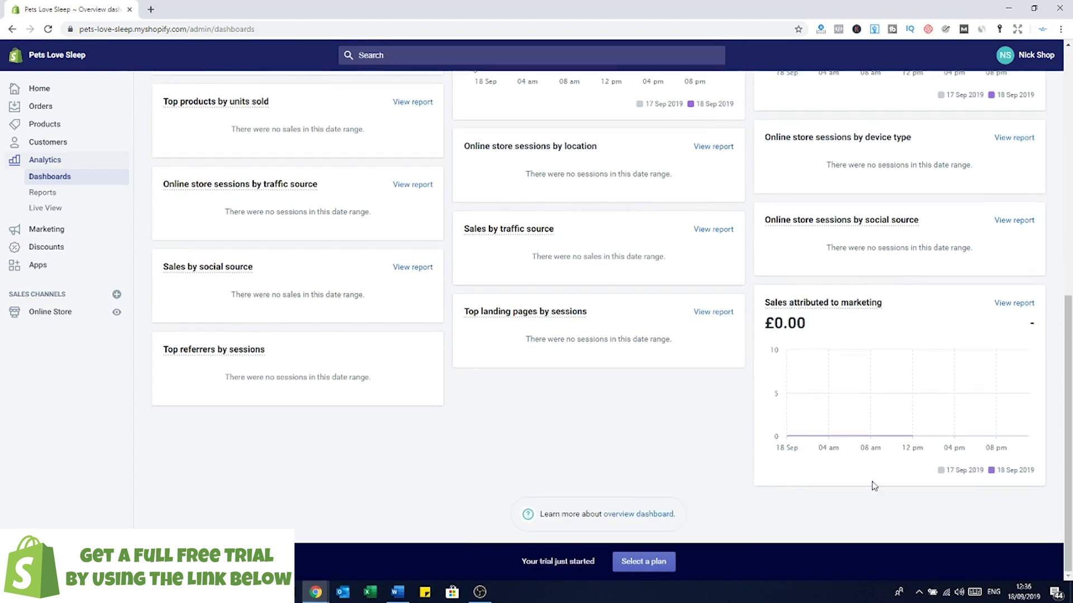
pyautogui.scroll(6, 857, 268)
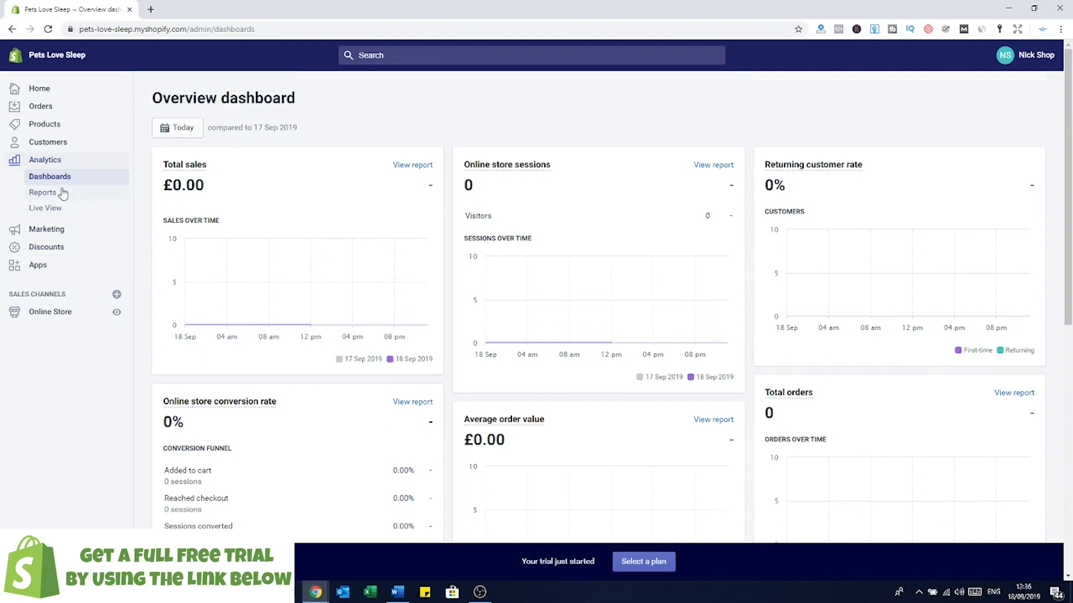
pyautogui.click(52, 234)
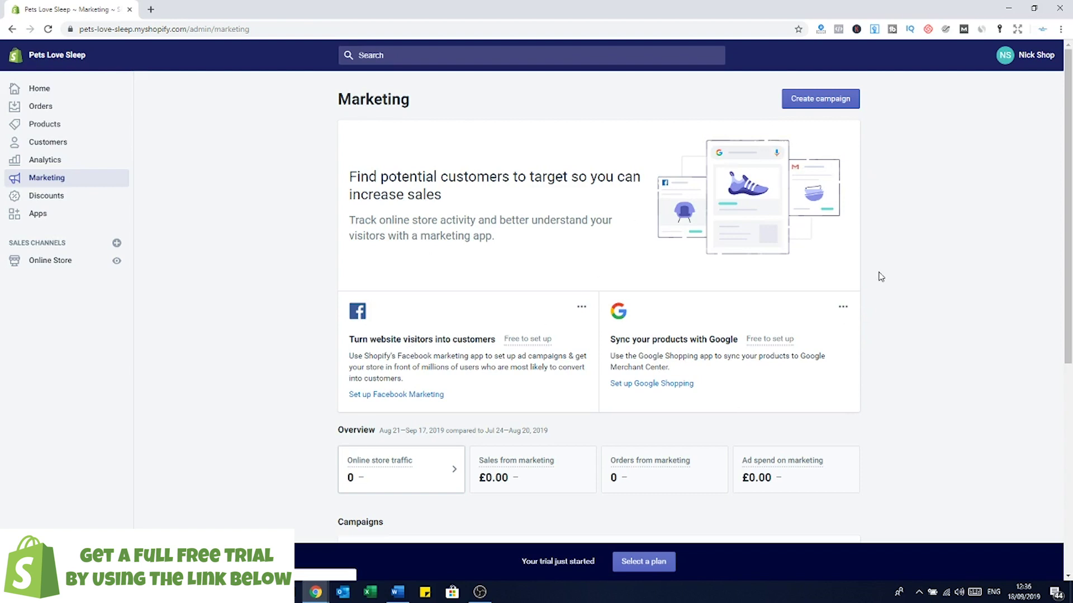
pyautogui.scroll(-6, 805, 310)
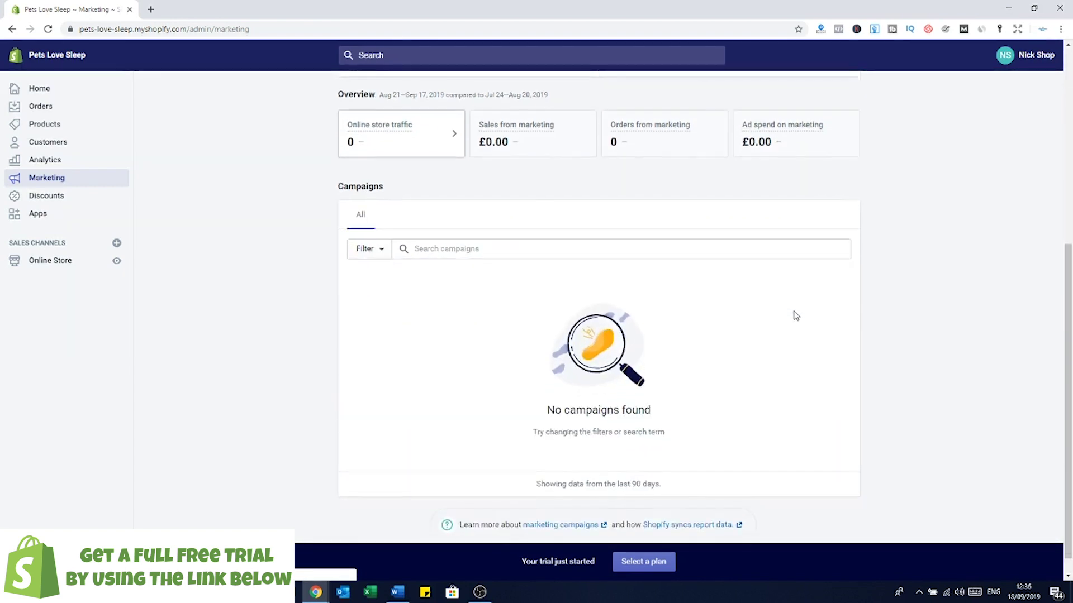
pyautogui.scroll(5, 782, 335)
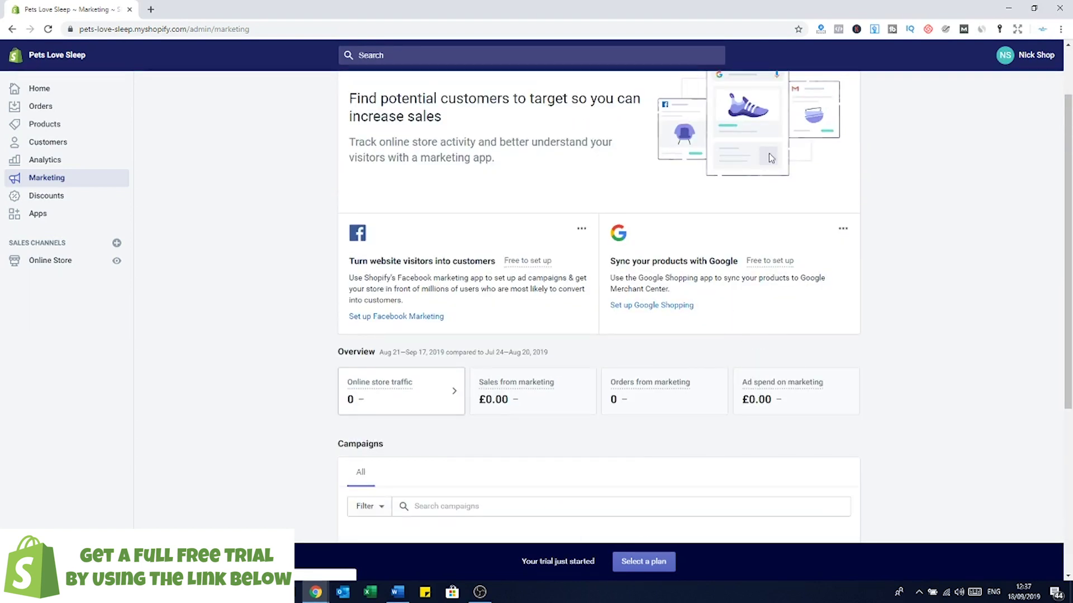
pyautogui.scroll(2, 408, 399)
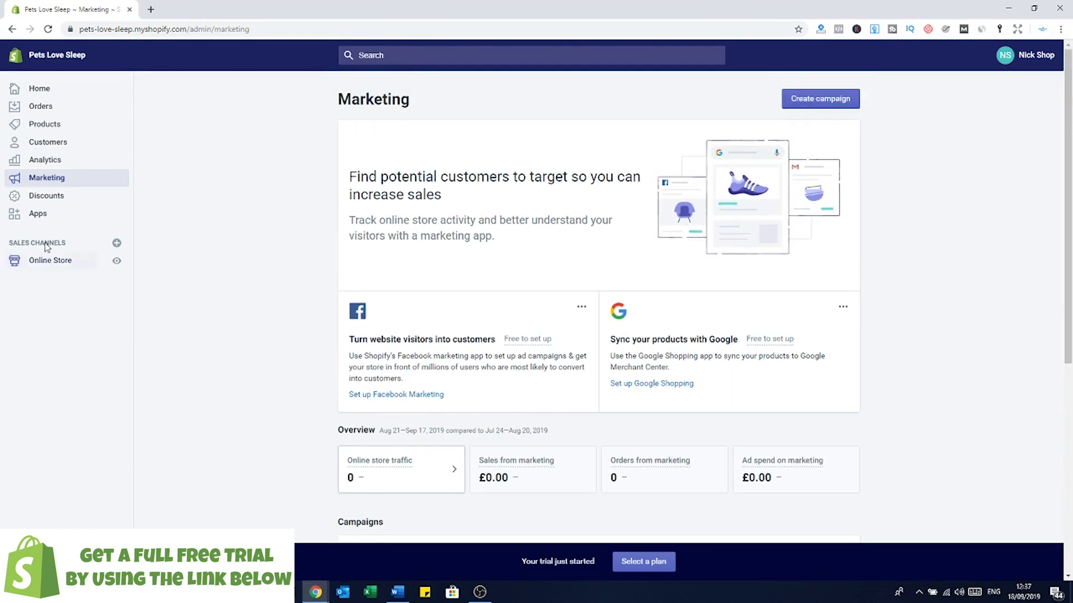
# Step: Create a new discount code BLACKFRIDAY30 with a 30 percentage value
pyautogui.click(49, 197)
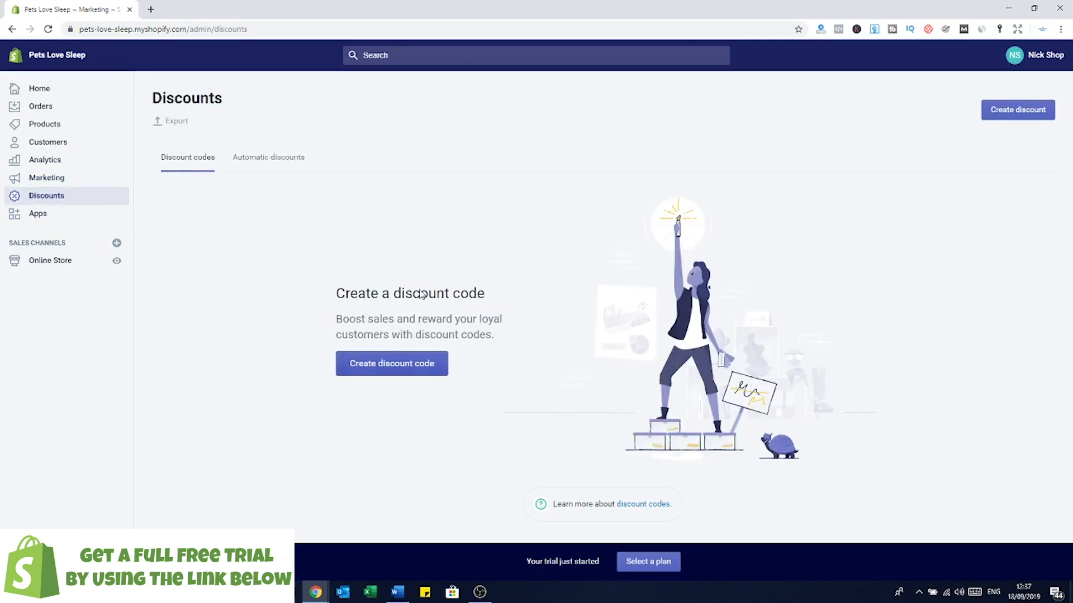
pyautogui.click(414, 371)
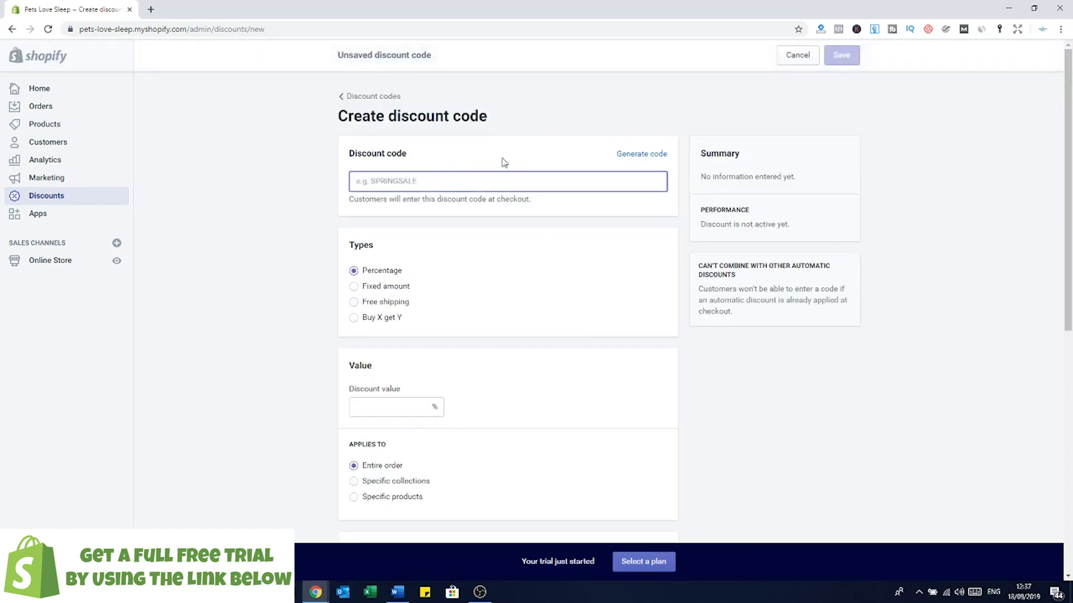
pyautogui.write('20')
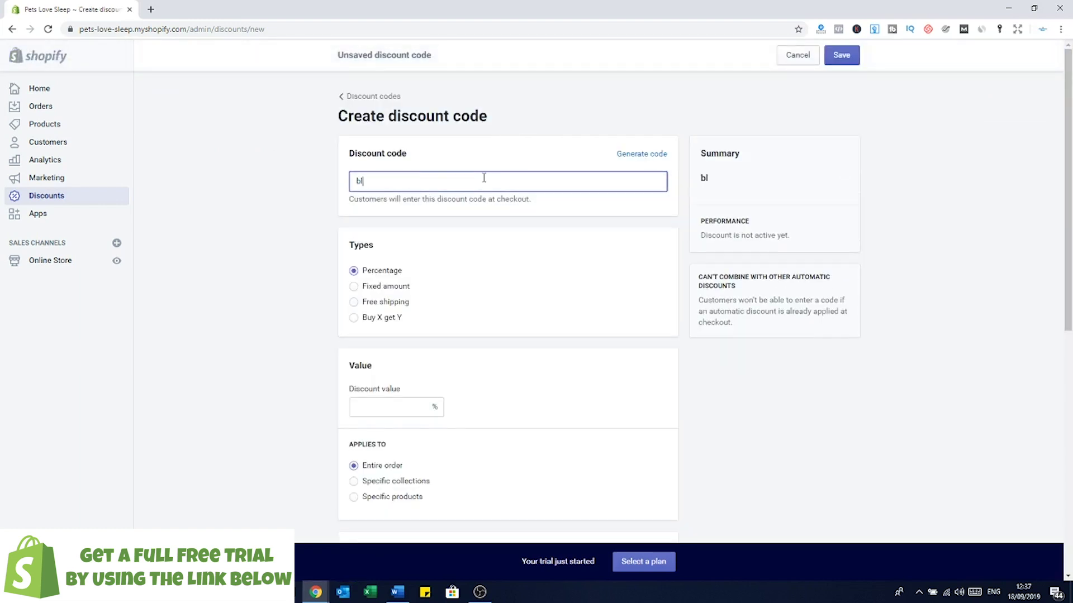
pyautogui.press('BackSpace')
pyautogui.press('BackSpace')
pyautogui.write('BLACKFRIDAY30')
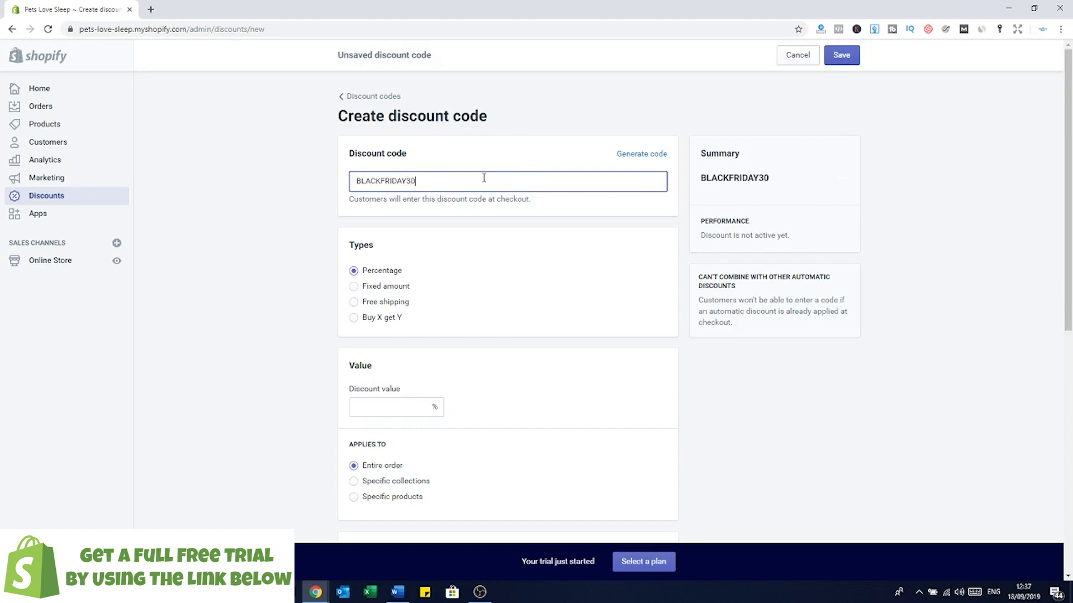
pyautogui.click(397, 408)
pyautogui.write('30')
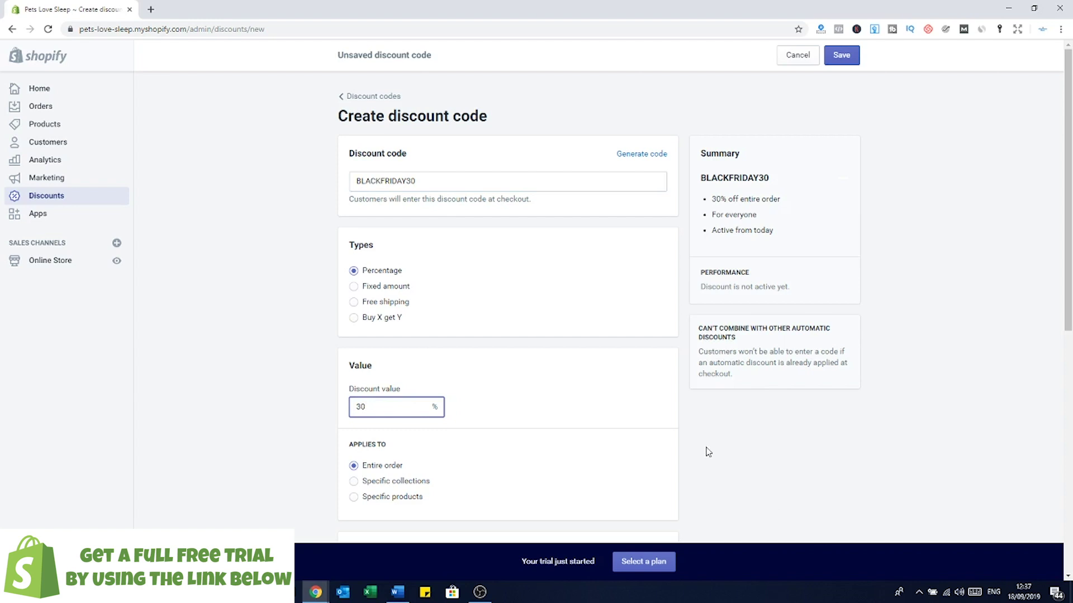
# Step: Apply it to the entire order, limit to one use per customer, and save the discount
pyautogui.scroll(-3, 618, 411)
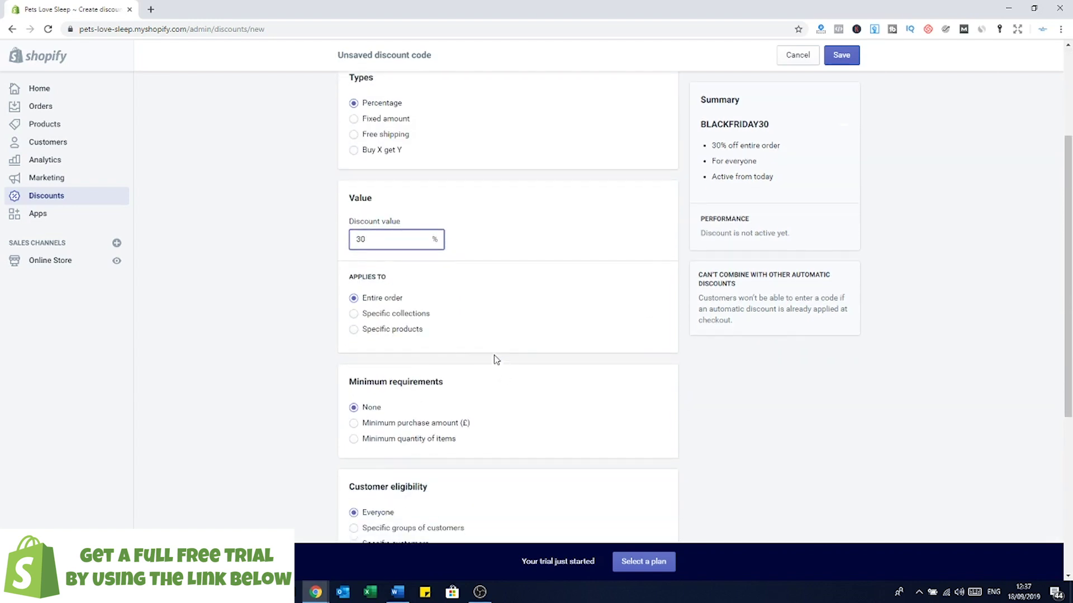
pyautogui.click(354, 314)
pyautogui.click(354, 330)
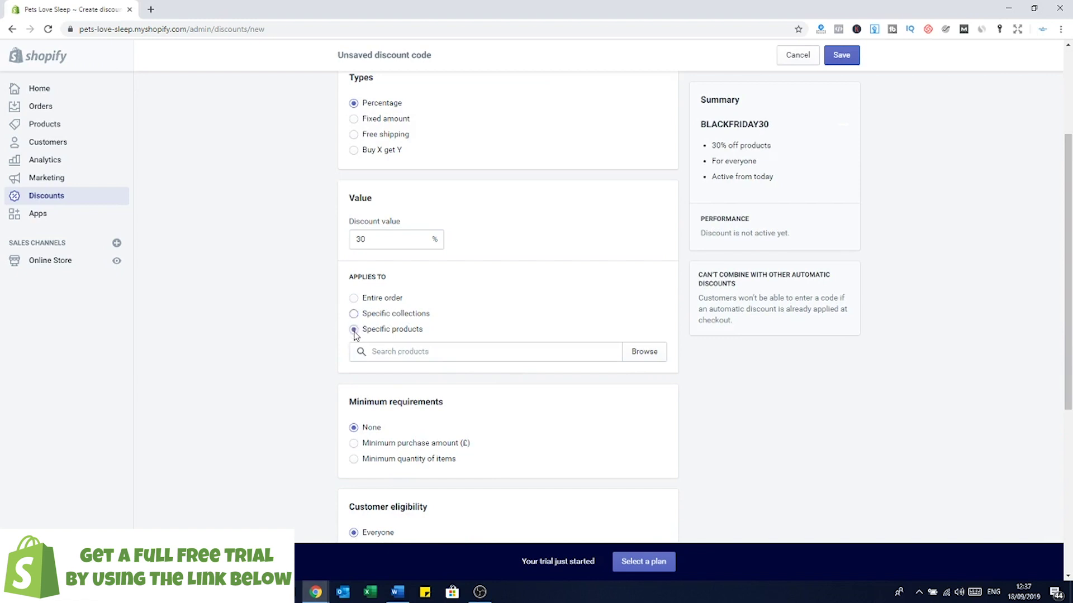
pyautogui.click(355, 299)
pyautogui.scroll(-2, 541, 335)
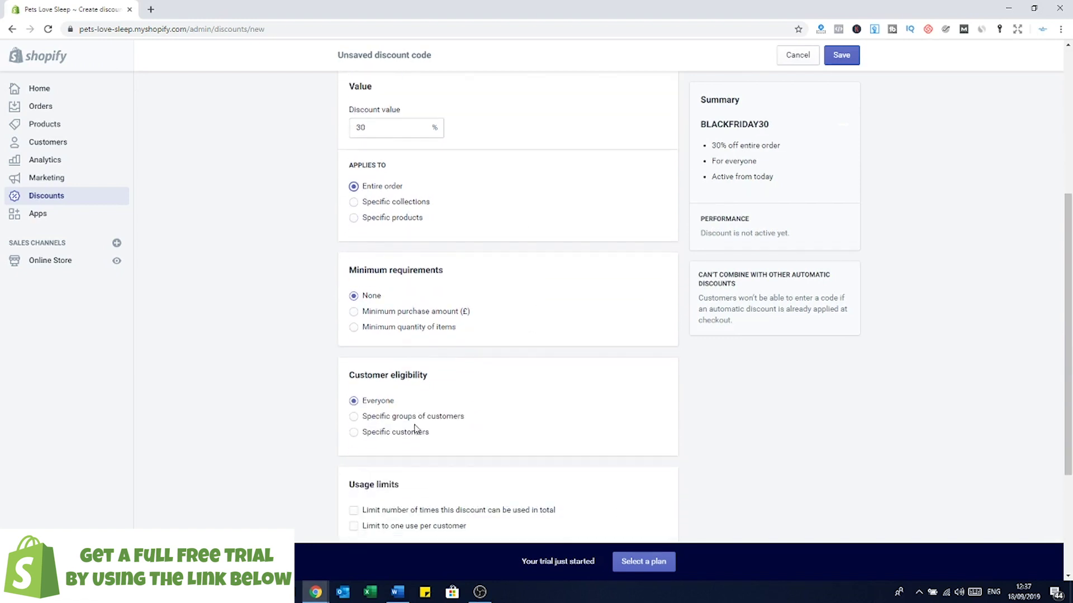
pyautogui.scroll(-3, 494, 332)
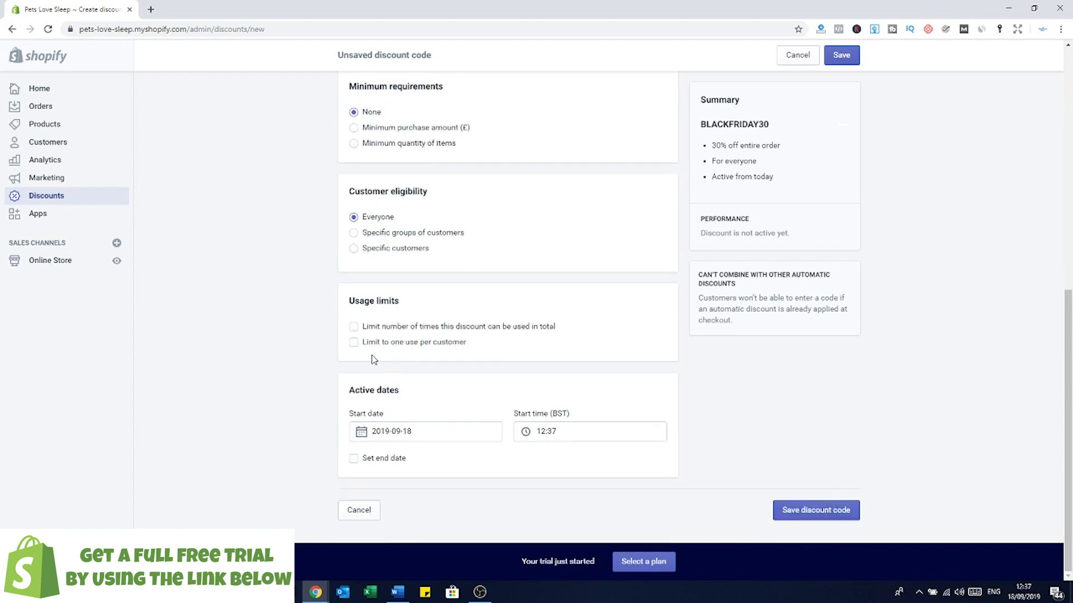
pyautogui.click(353, 343)
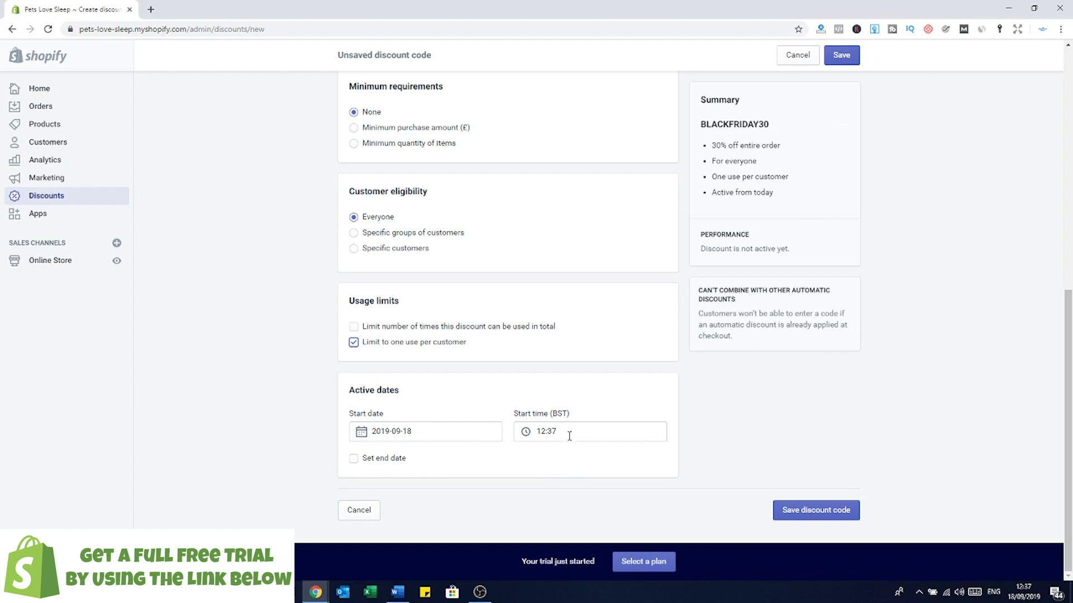
pyautogui.click(815, 511)
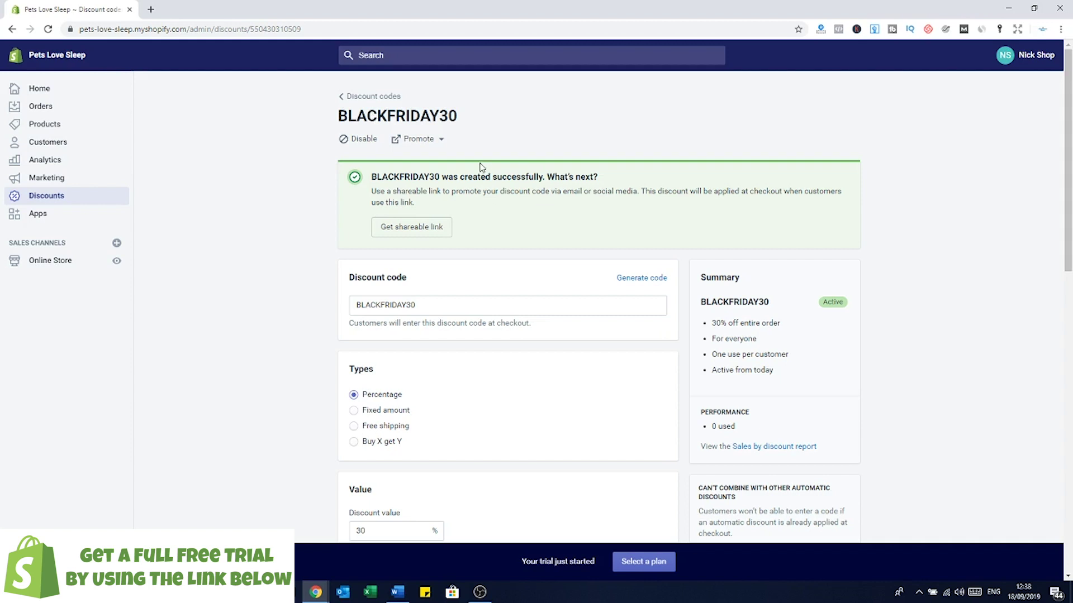
# Step: Open the Apps page suggesting Oberlo, Order Printer, Product Reviews and Kit
pyautogui.click(54, 222)
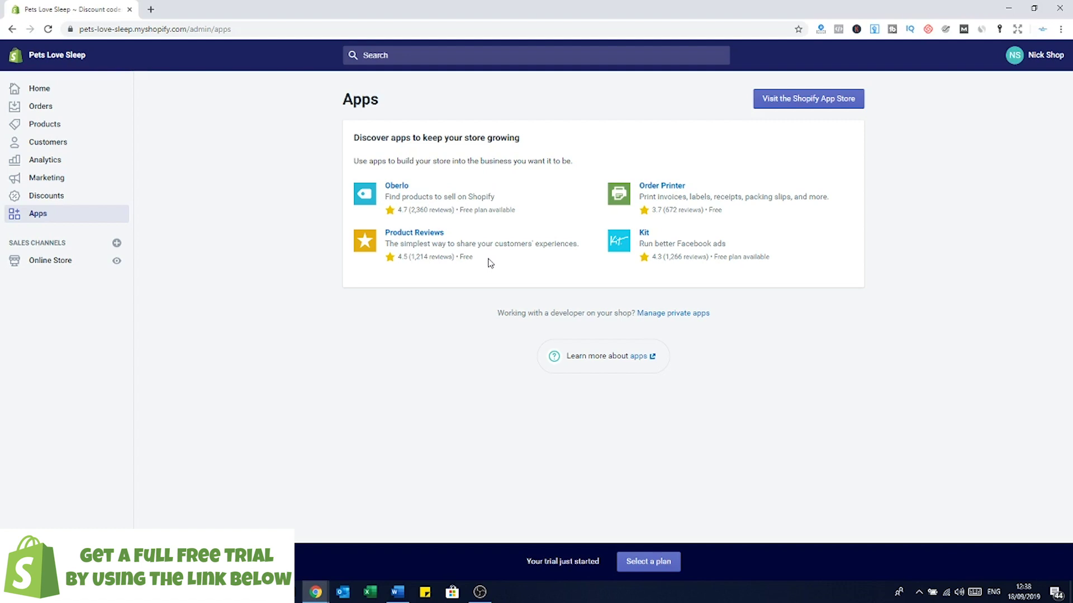
# Step: Go from Online Store Themes to the empty Blog posts page
pyautogui.click(60, 264)
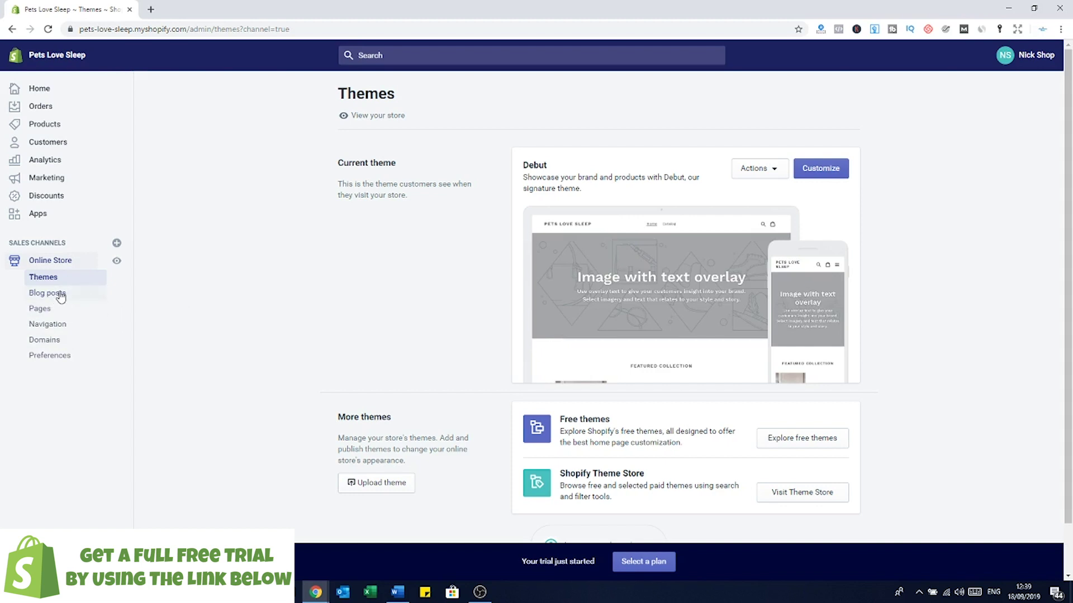
pyautogui.click(56, 294)
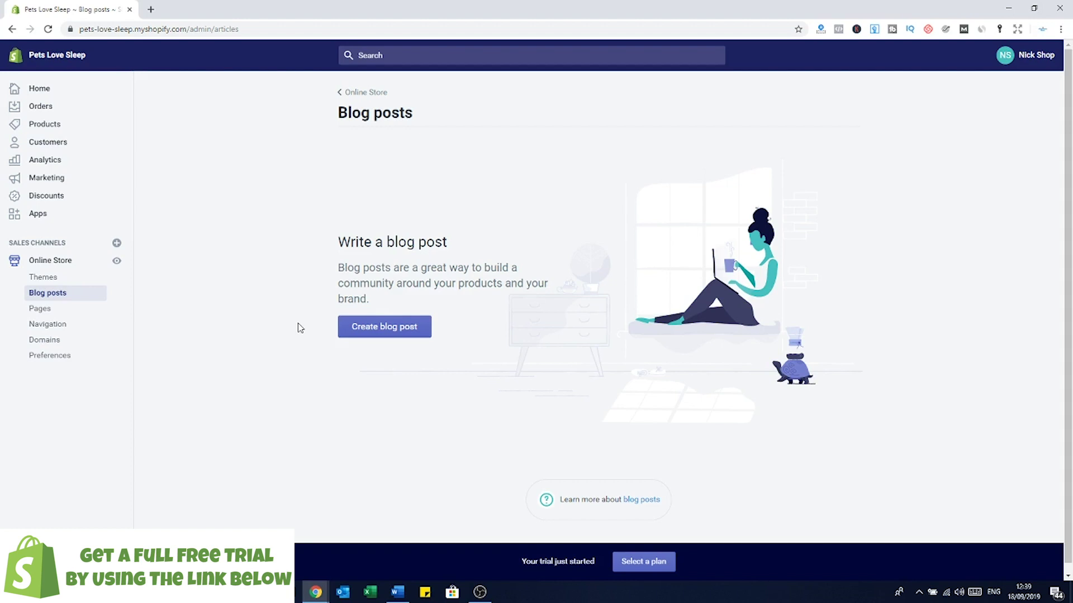
# Step: Go from Online Store Pages to Navigation, showing the Footer menu and Main menu
pyautogui.click(42, 313)
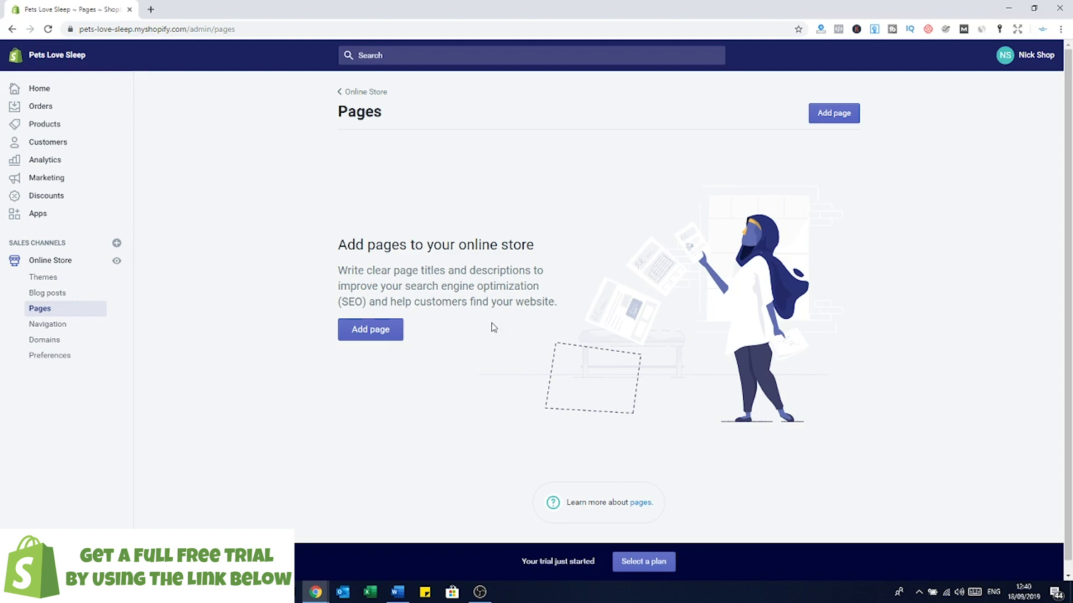
pyautogui.click(59, 325)
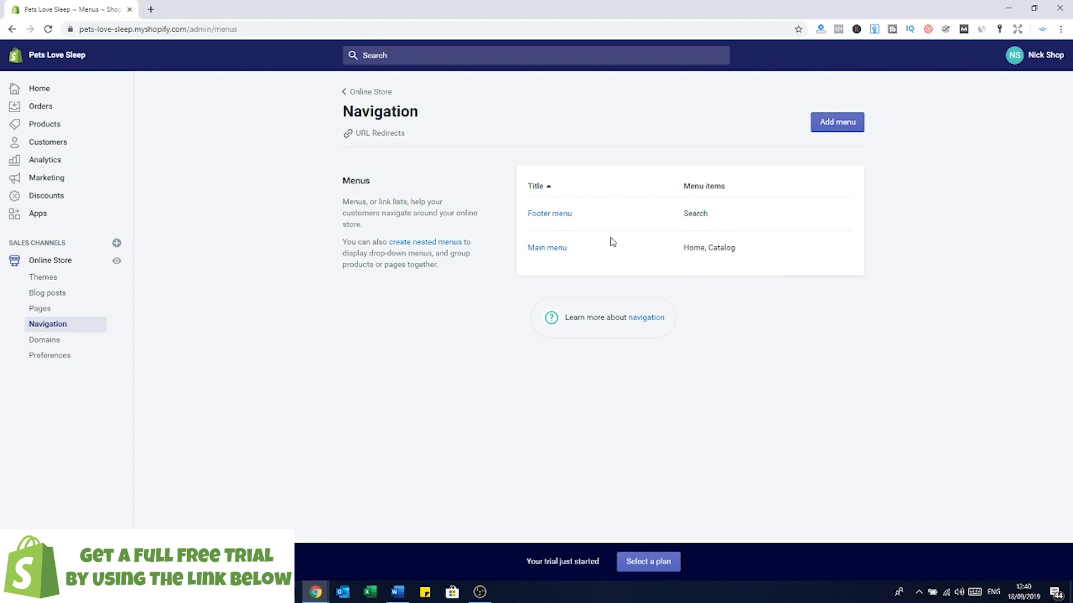
# Step: Open the Domains page to view the primary pets-love-sleep.myshopify.com domain
pyautogui.click(40, 343)
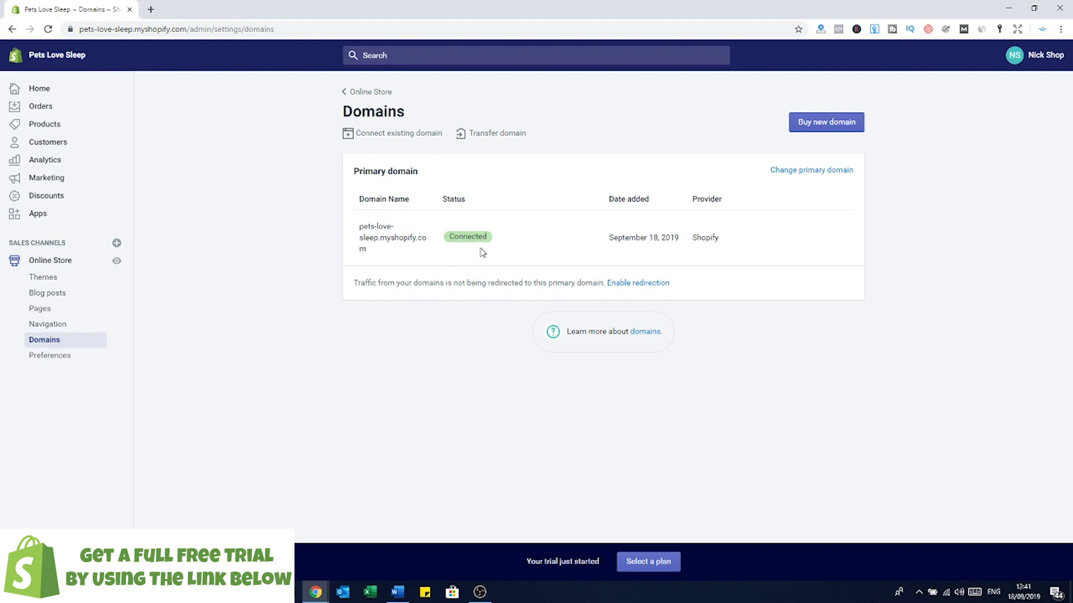
# Step: Open the online store Preferences and scroll through its settings
pyautogui.click(83, 357)
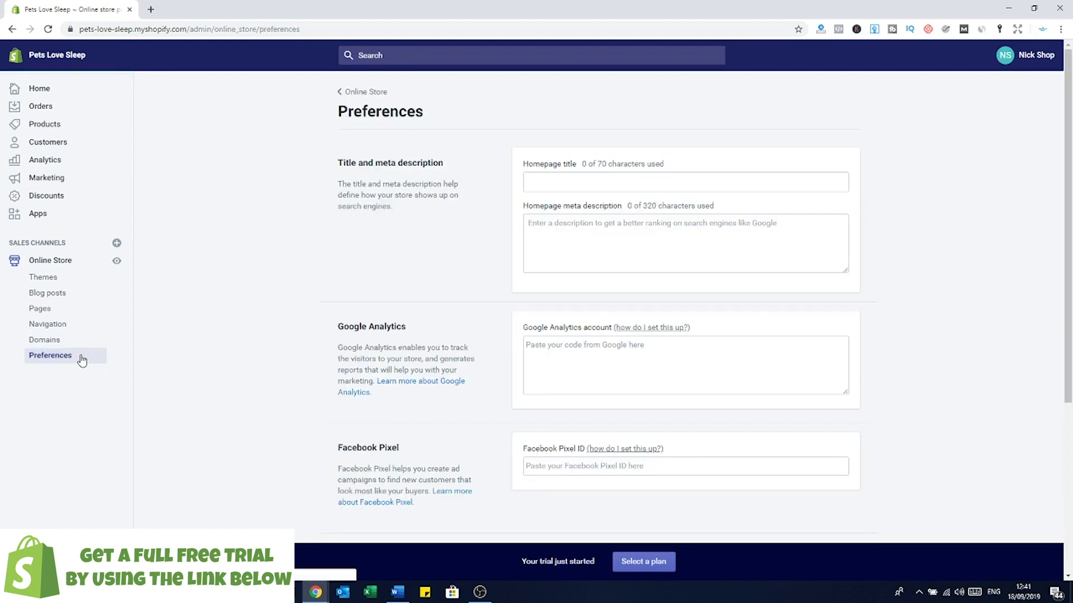
pyautogui.scroll(-1, 782, 247)
pyautogui.scroll(1, 604, 214)
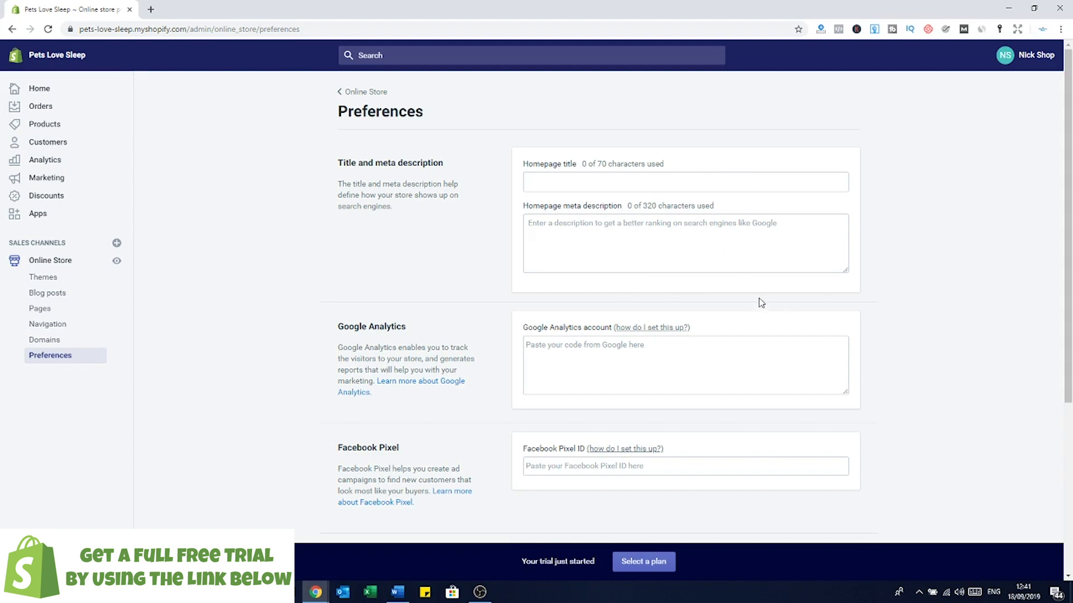
pyautogui.scroll(-2, 797, 260)
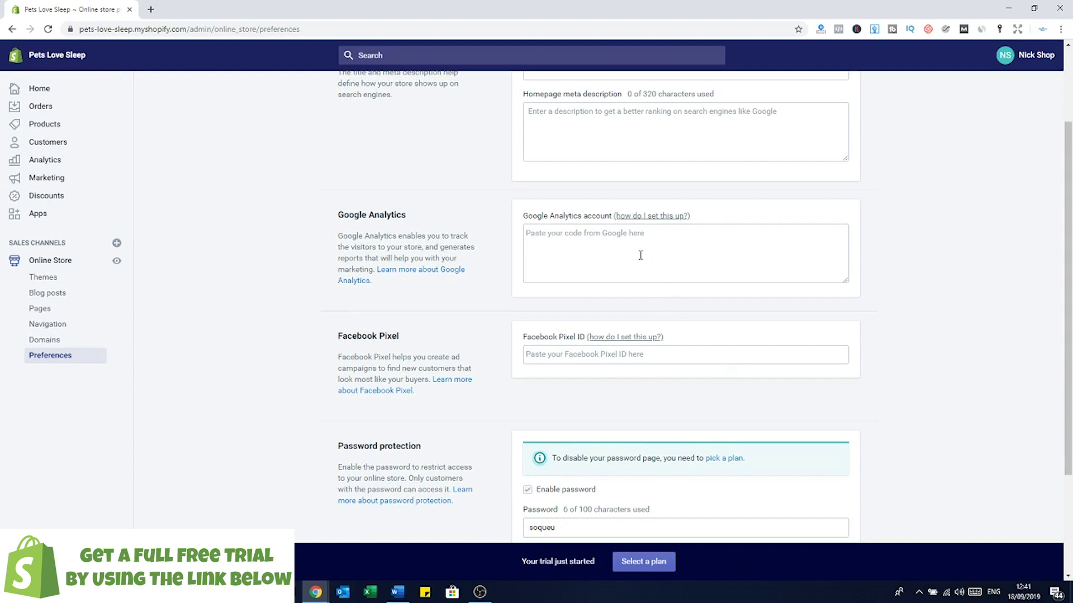
pyautogui.scroll(-1, 627, 265)
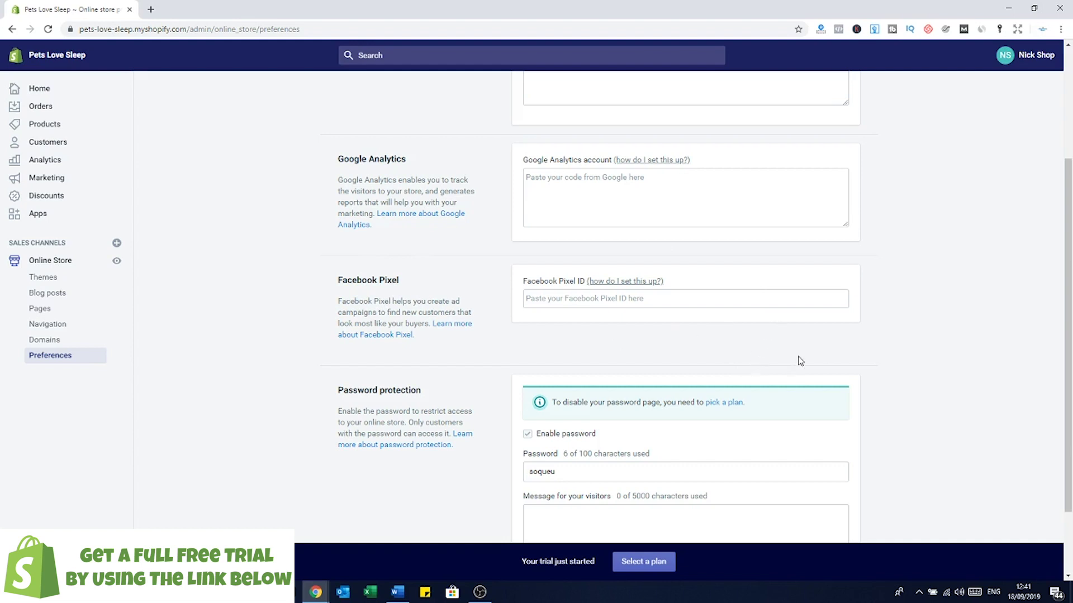
pyautogui.scroll(-1, 806, 329)
# Step: Go to Themes, browse the free themes, and add Brooklyn to the theme library
pyautogui.click(41, 277)
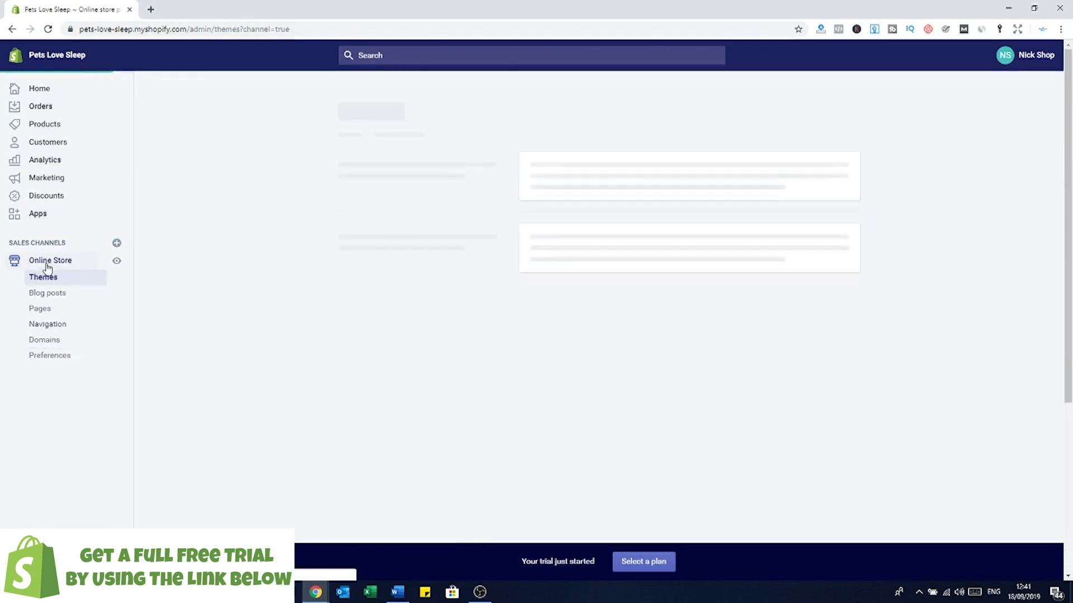
pyautogui.scroll(-1, 755, 279)
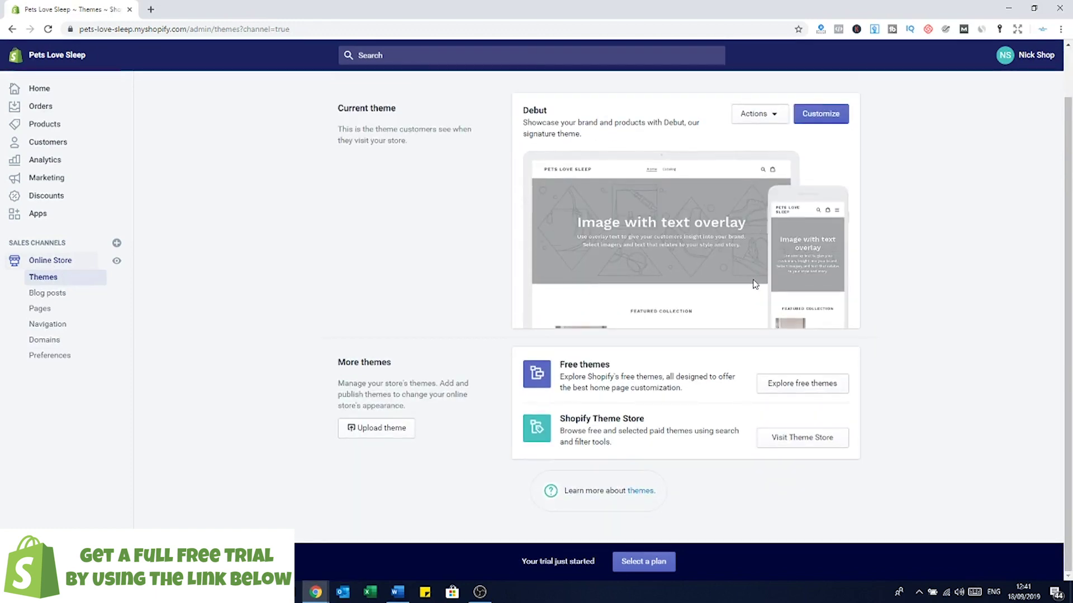
pyautogui.click(799, 391)
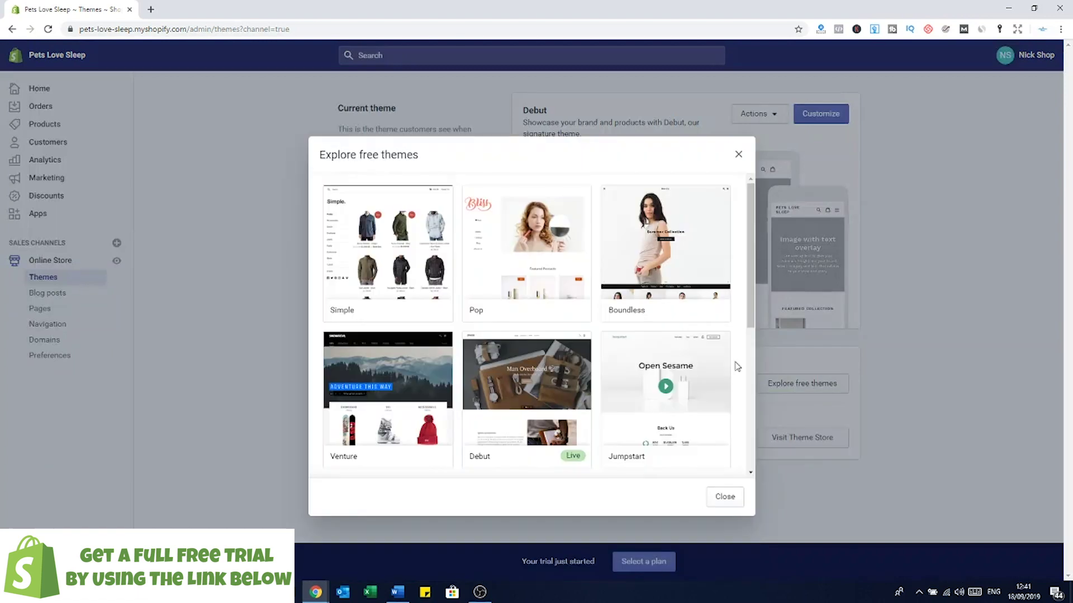
pyautogui.scroll(-5, 721, 312)
pyautogui.click(661, 315)
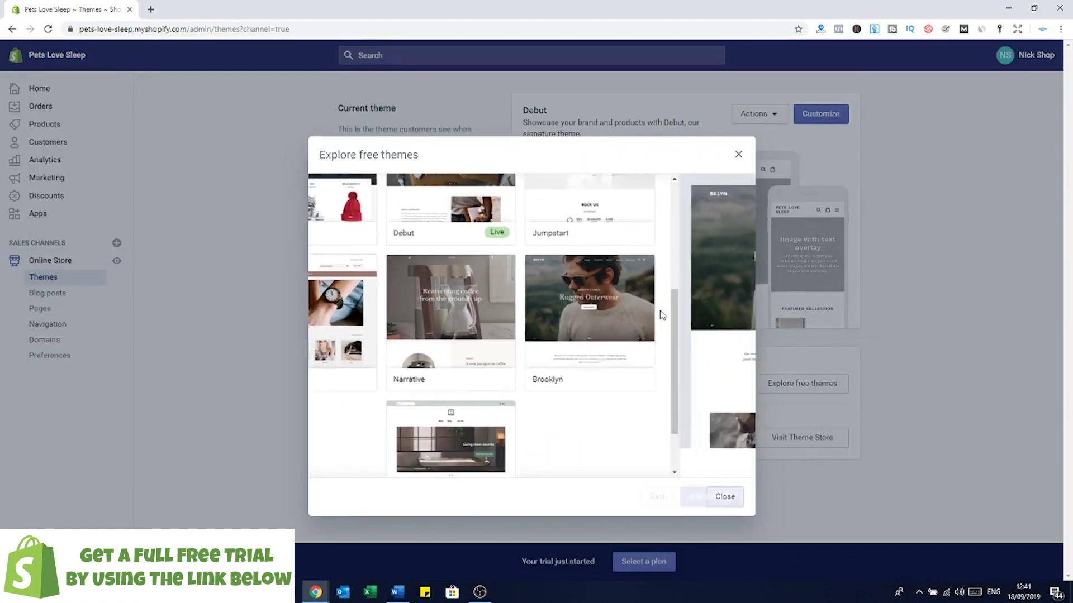
pyautogui.click(722, 497)
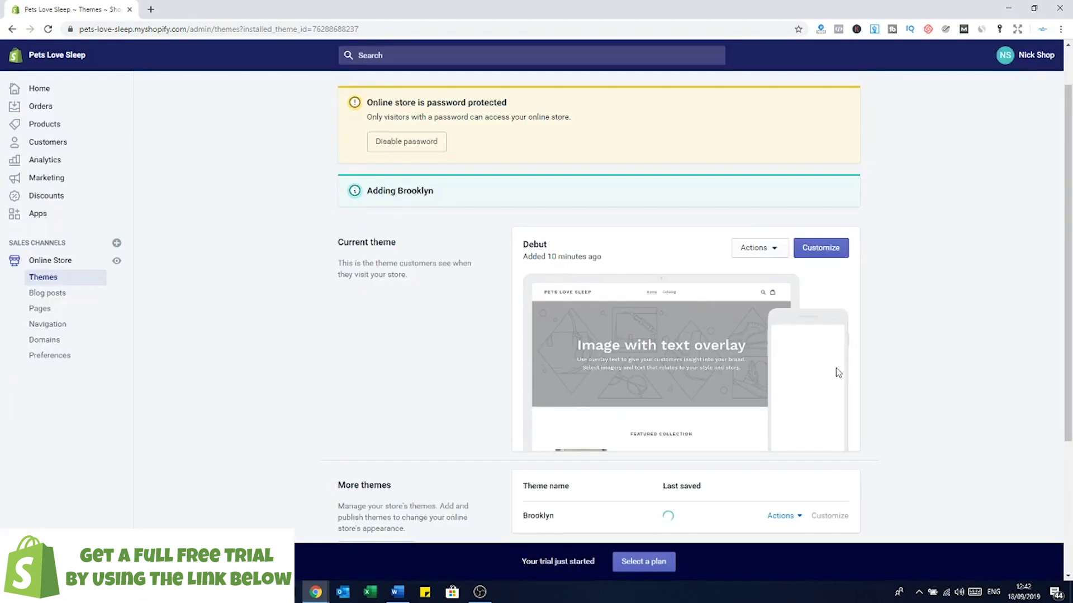
pyautogui.scroll(-2, 836, 369)
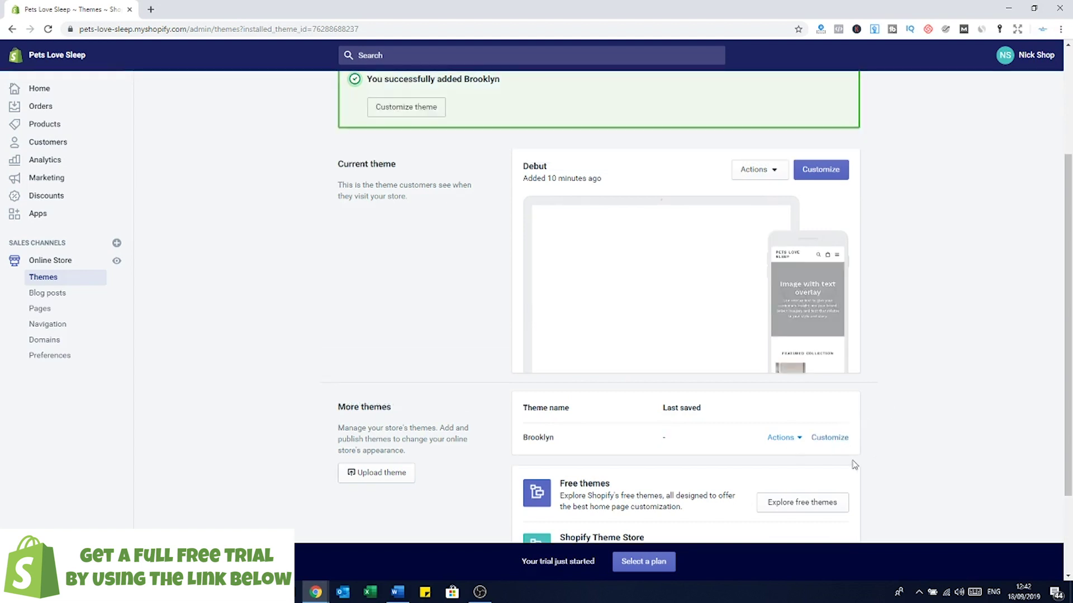
# Step: Open the Brooklyn theme editor and scroll through the home page preview
pyautogui.click(830, 437)
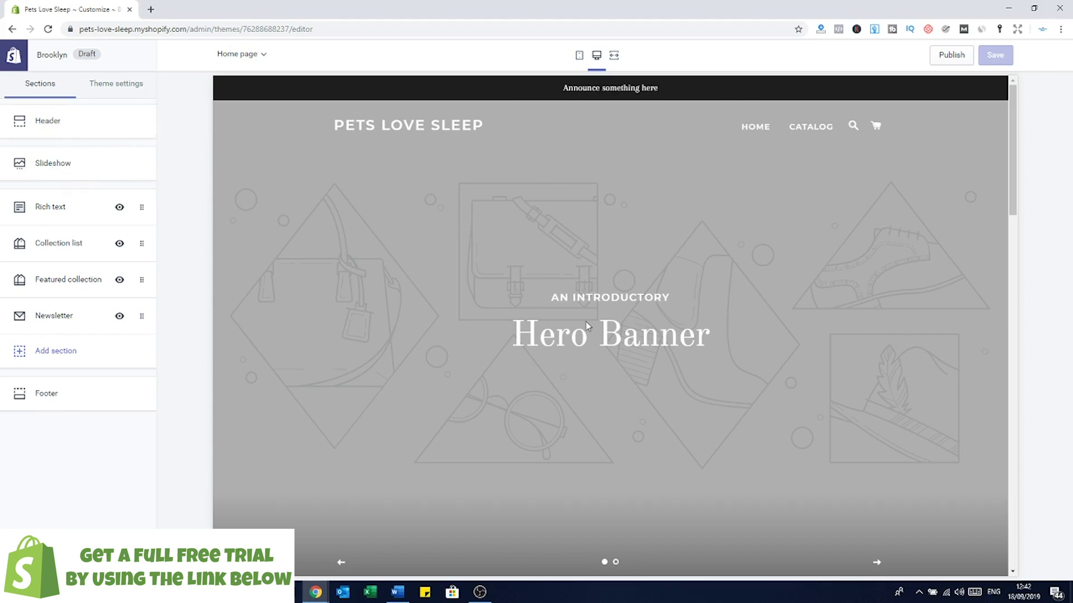
pyautogui.scroll(-1, 694, 369)
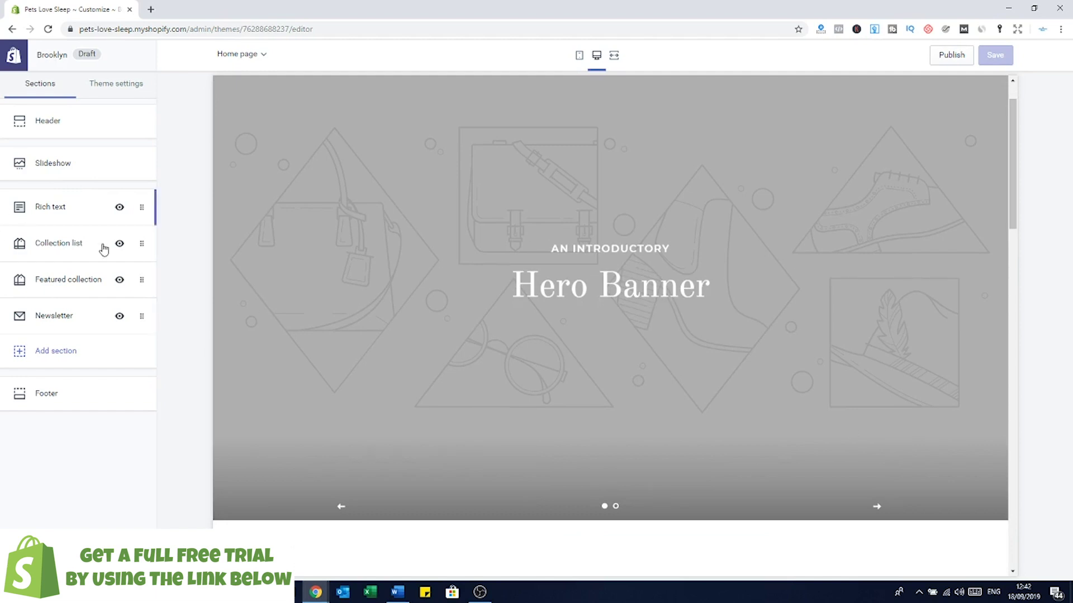
pyautogui.scroll(-5, 458, 335)
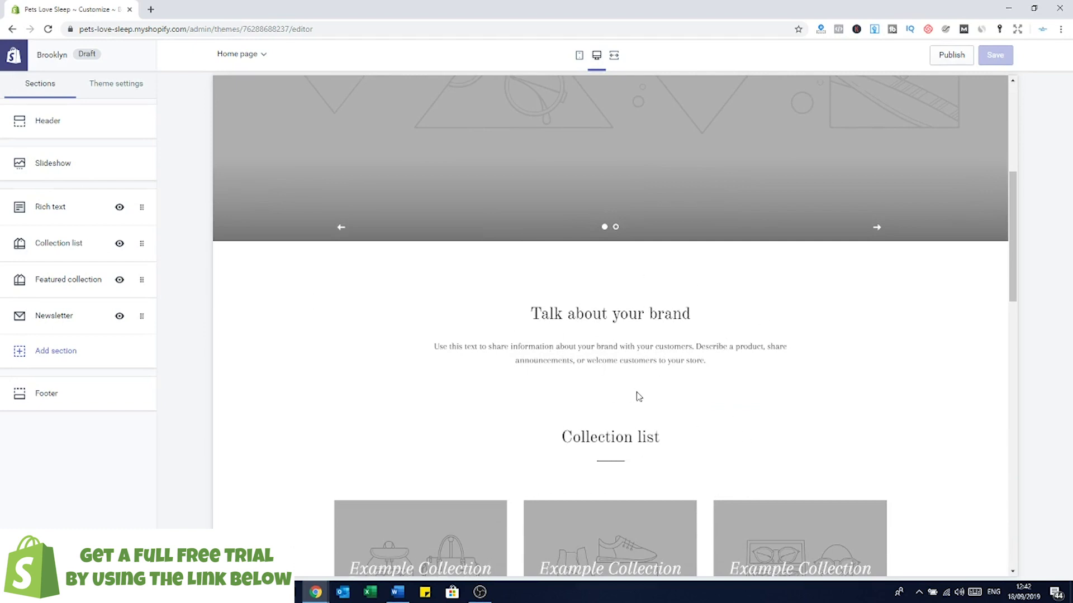
pyautogui.scroll(-2, 639, 396)
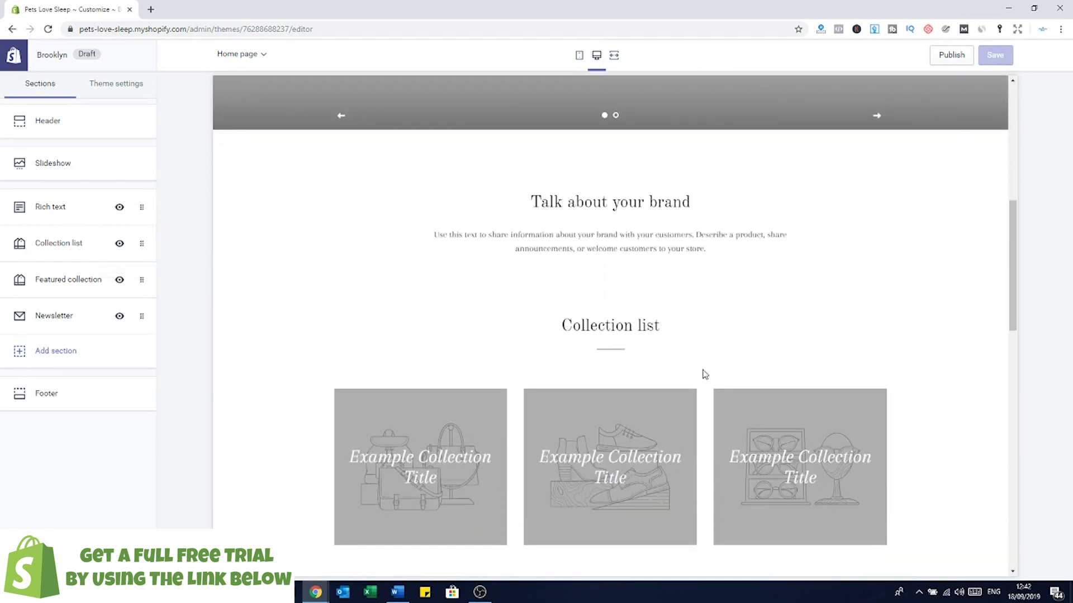
pyautogui.scroll(-10, 505, 390)
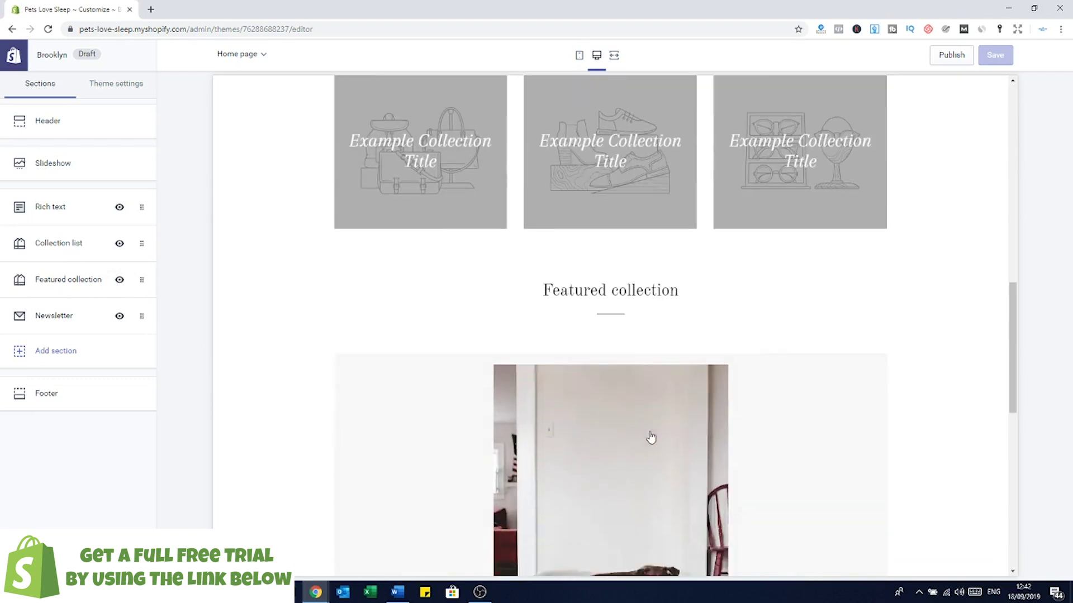
pyautogui.scroll(-5, 651, 438)
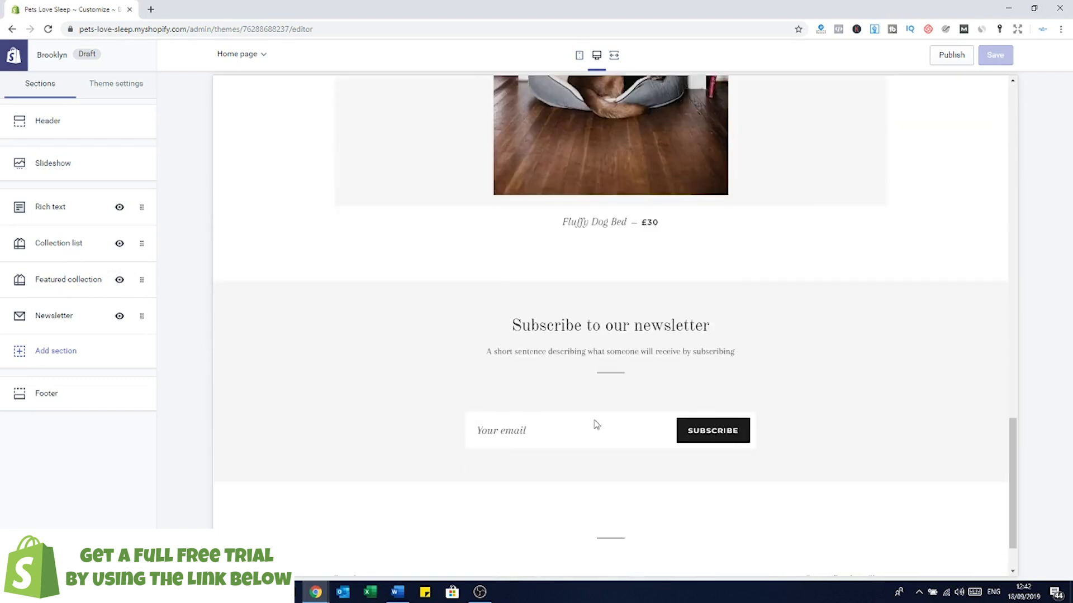
pyautogui.scroll(4, 670, 340)
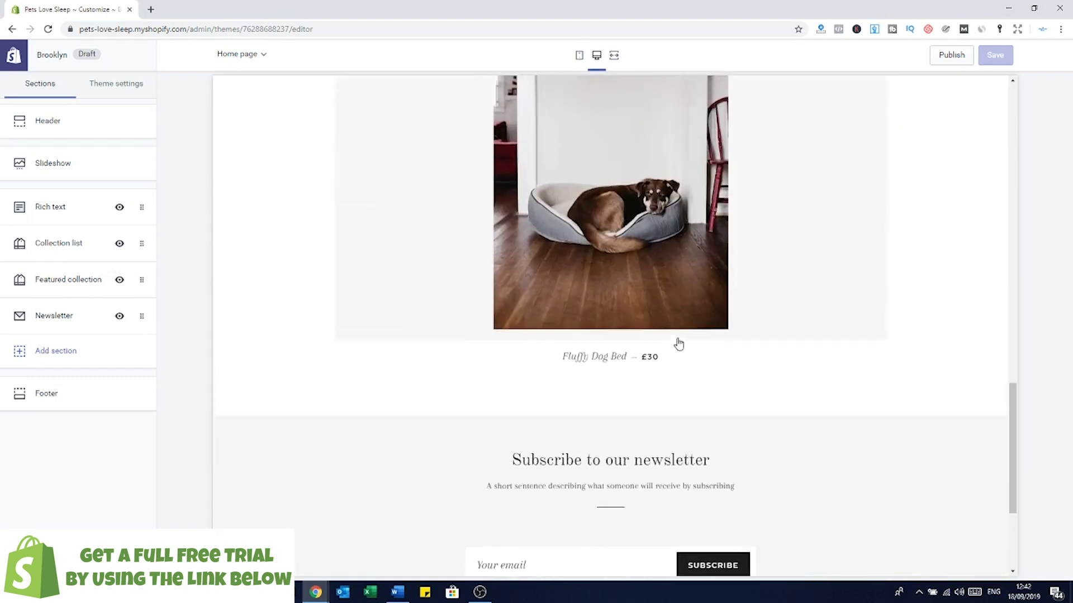
pyautogui.scroll(2, 691, 298)
pyautogui.scroll(-1, 688, 392)
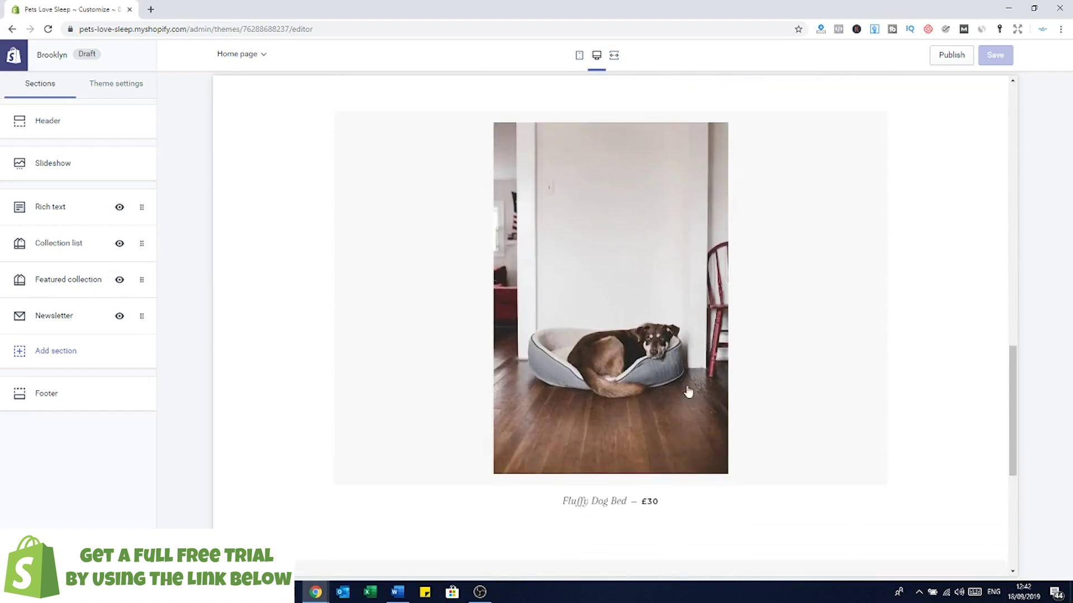
pyautogui.scroll(1, 642, 240)
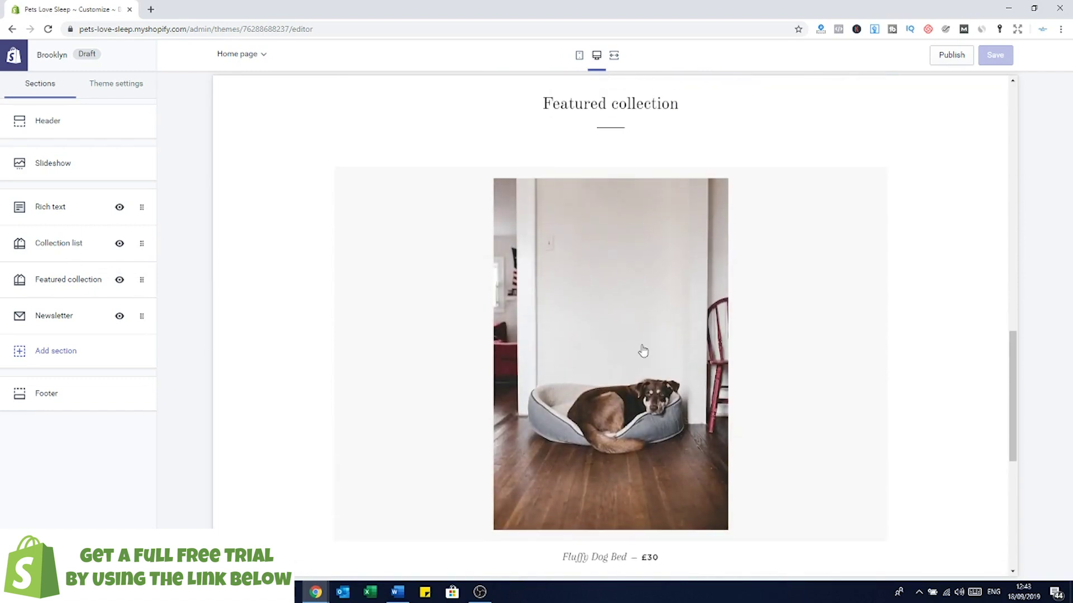
pyautogui.scroll(18, 691, 256)
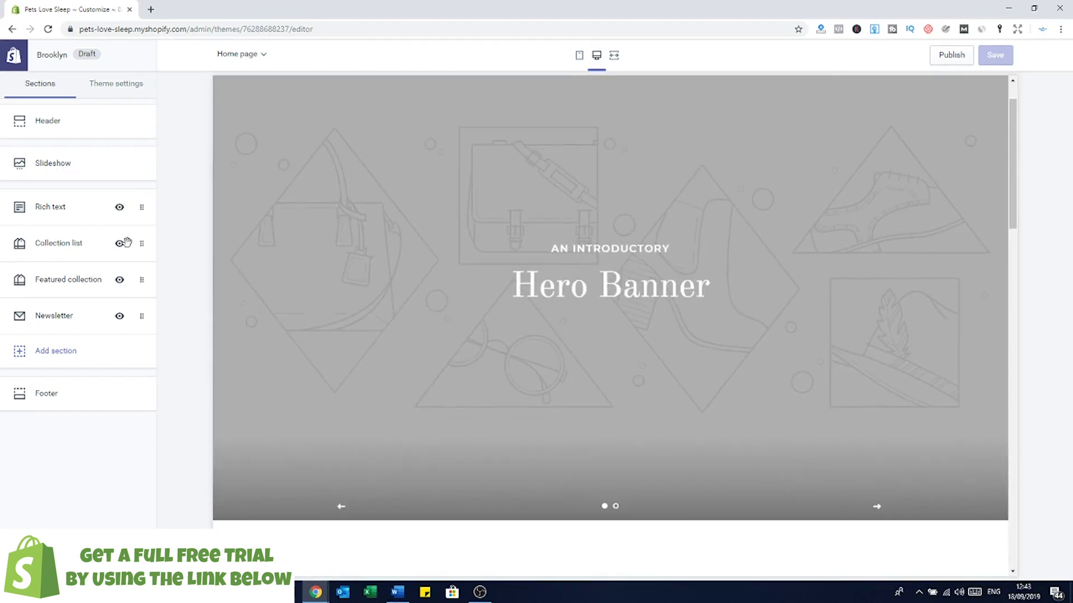
# Step: Hide the Rich text, Collection list and Featured collection sections
pyautogui.click(119, 206)
pyautogui.click(119, 244)
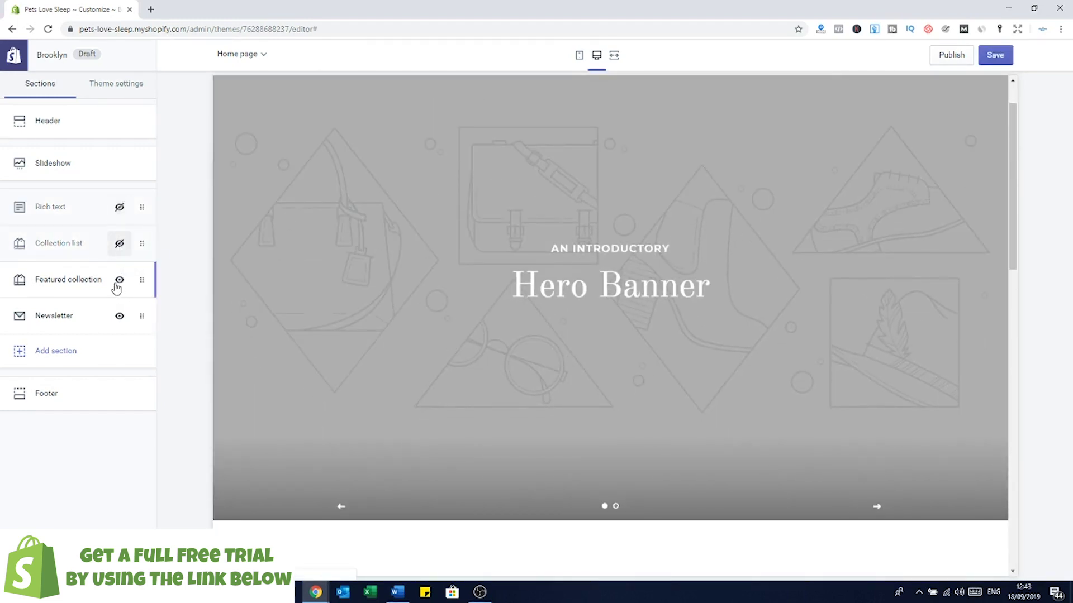
pyautogui.click(119, 280)
pyautogui.scroll(1, 734, 406)
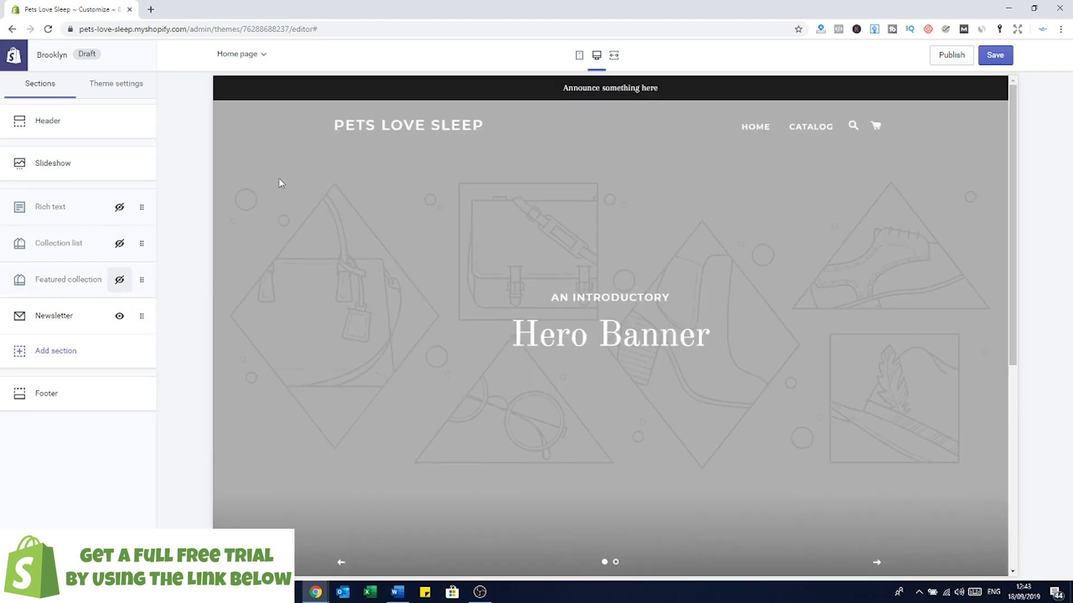
# Step: Change the header's announcement text to 'FREE Shipping for orders over £50' and save
pyautogui.click(63, 132)
pyautogui.scroll(-2, 102, 229)
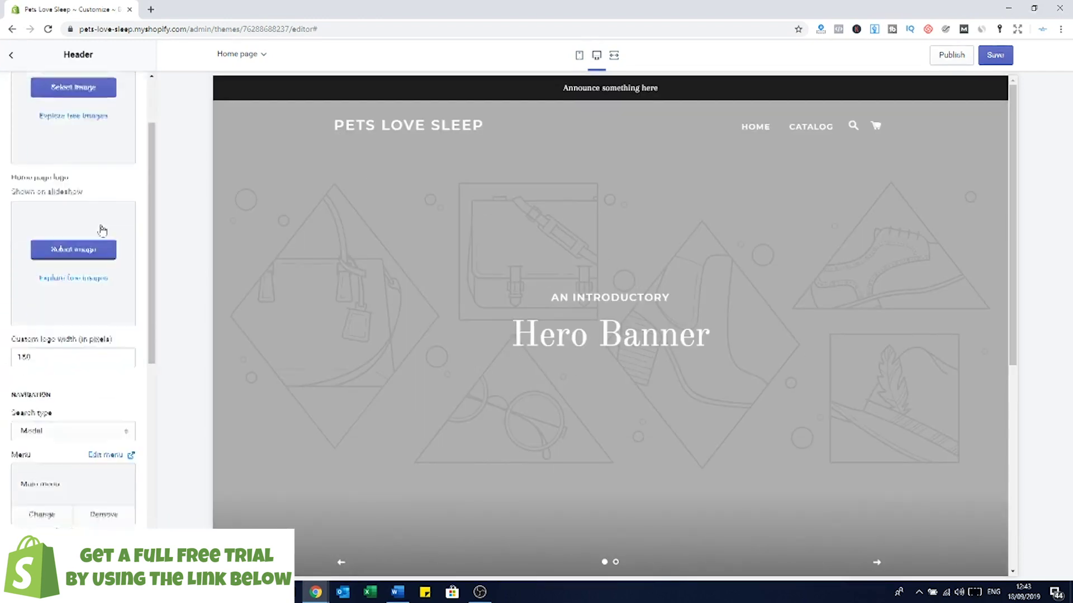
pyautogui.scroll(-6, 102, 229)
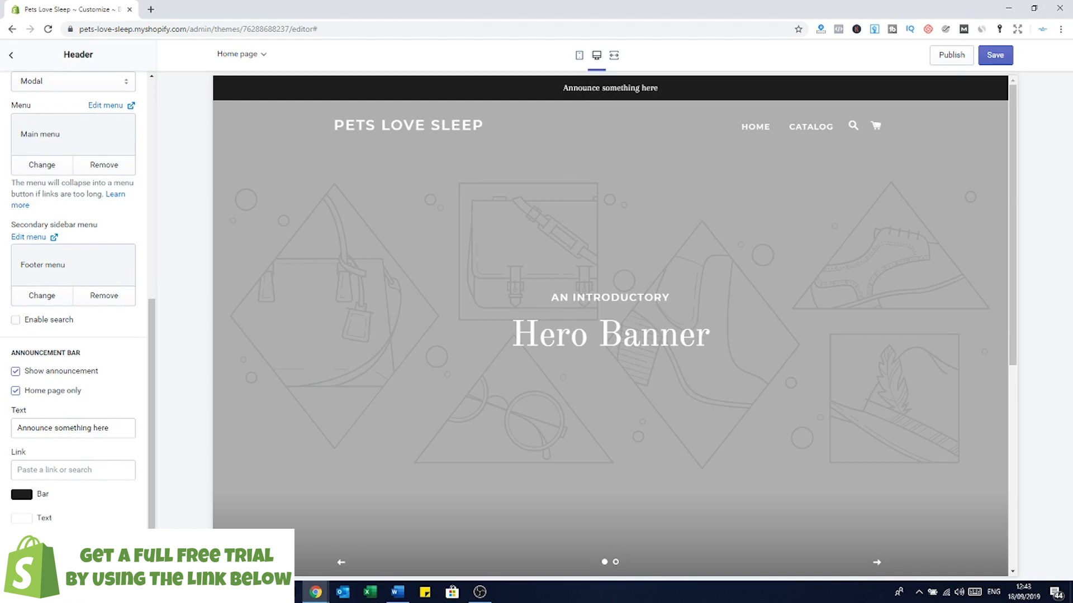
pyautogui.moveTo(110, 435); pyautogui.dragTo(2, 444)
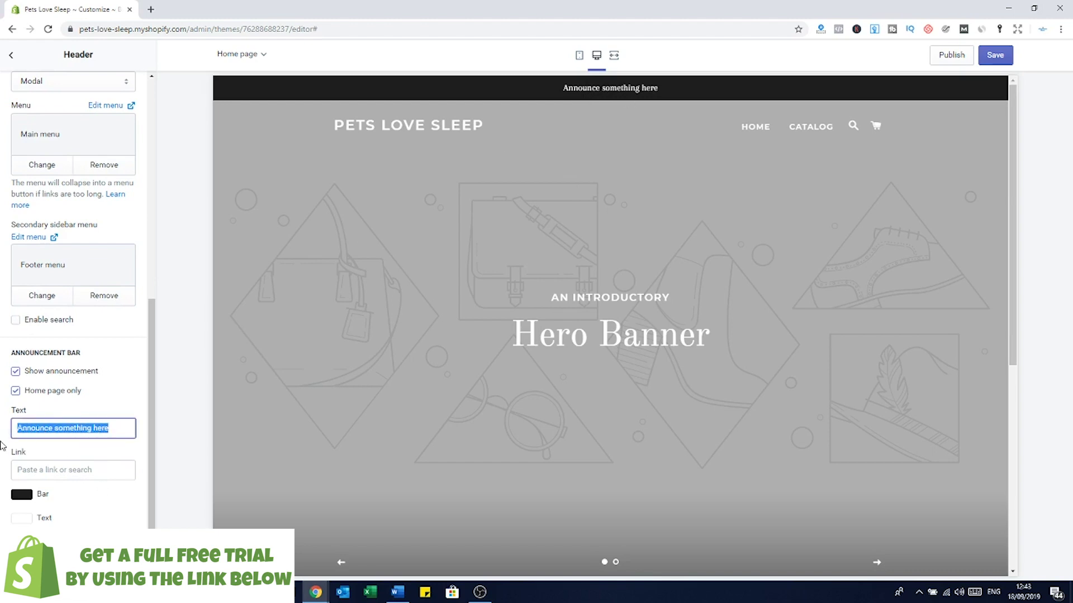
pyautogui.write('FRE')
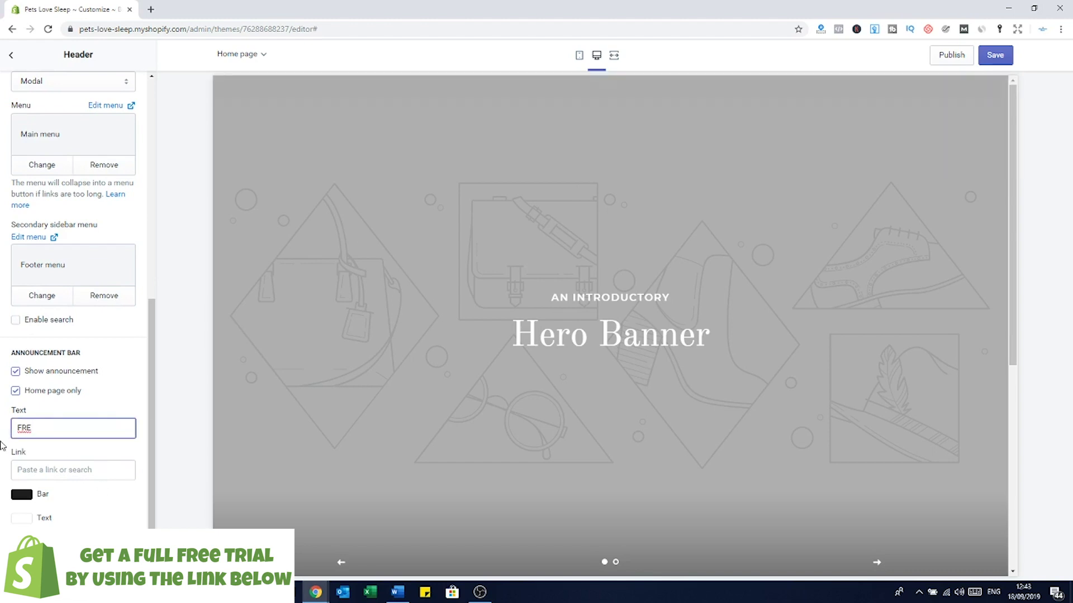
pyautogui.write('E Shipping for orders over')
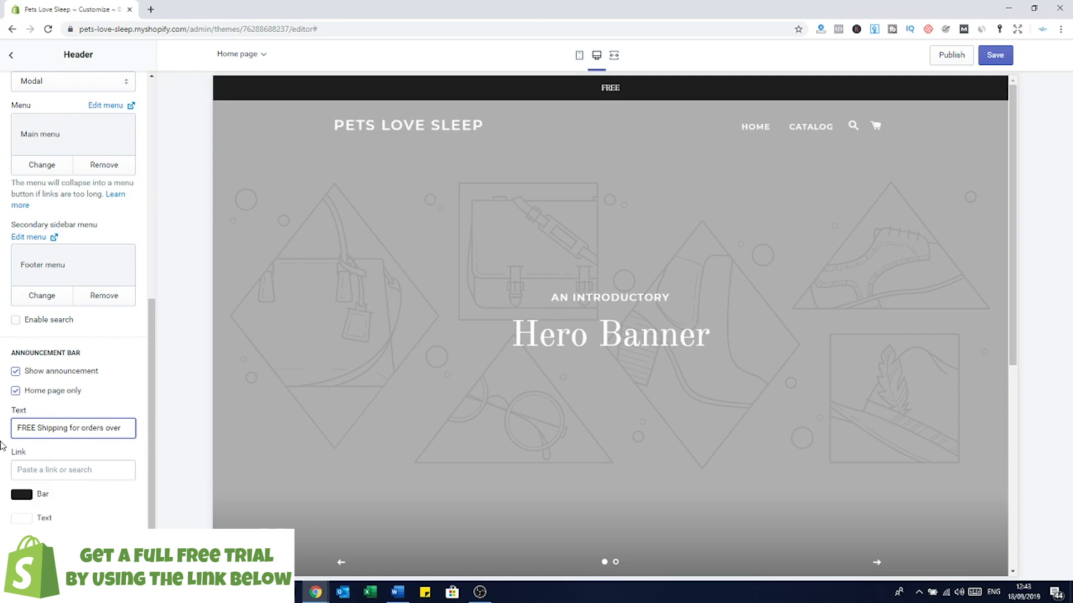
pyautogui.write(' £50')
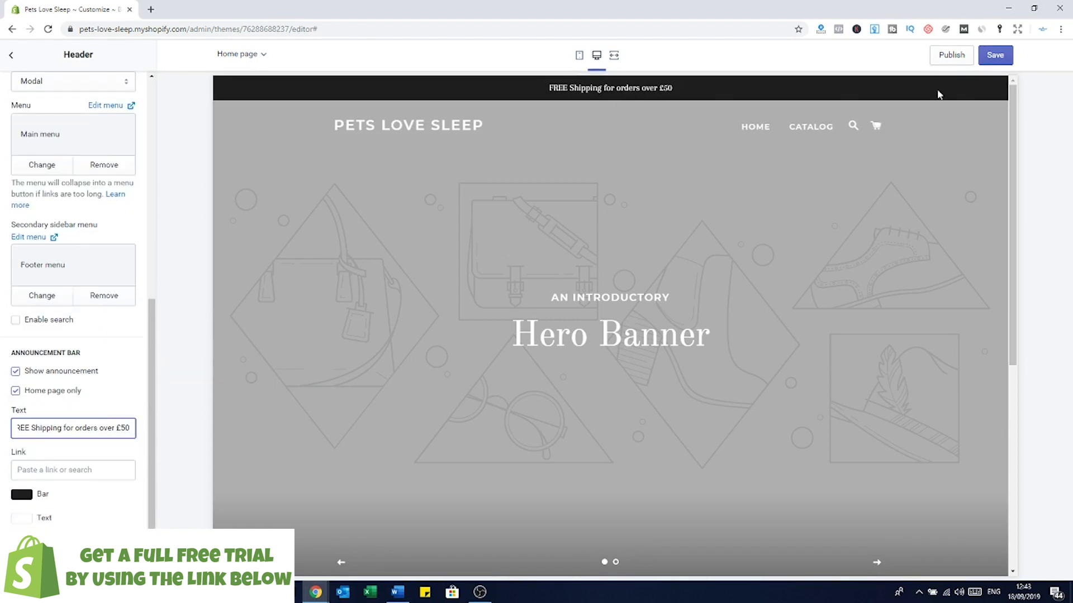
pyautogui.click(997, 59)
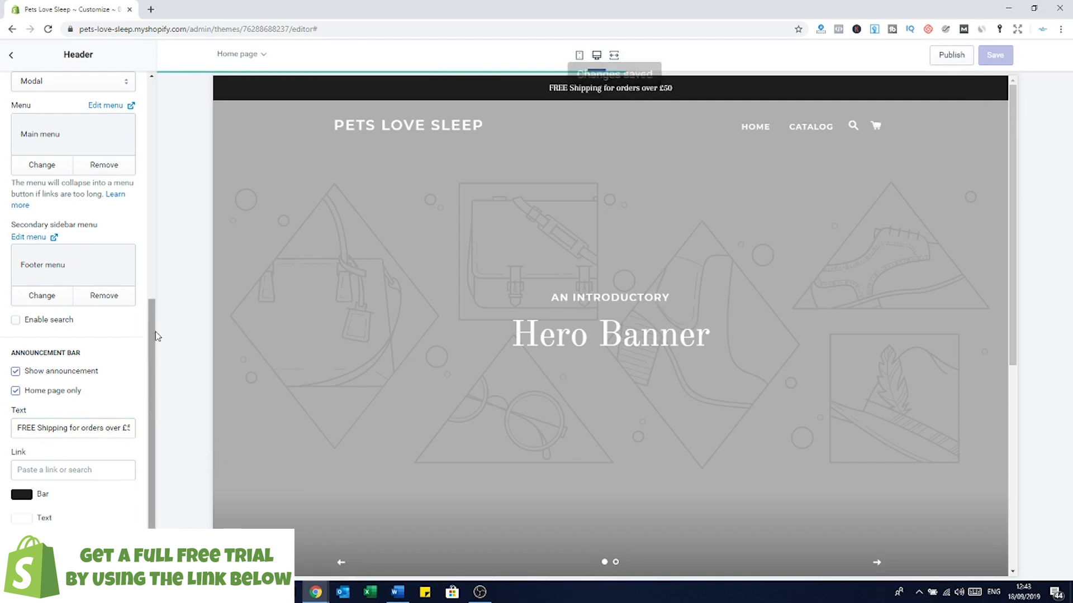
pyautogui.scroll(8, 154, 337)
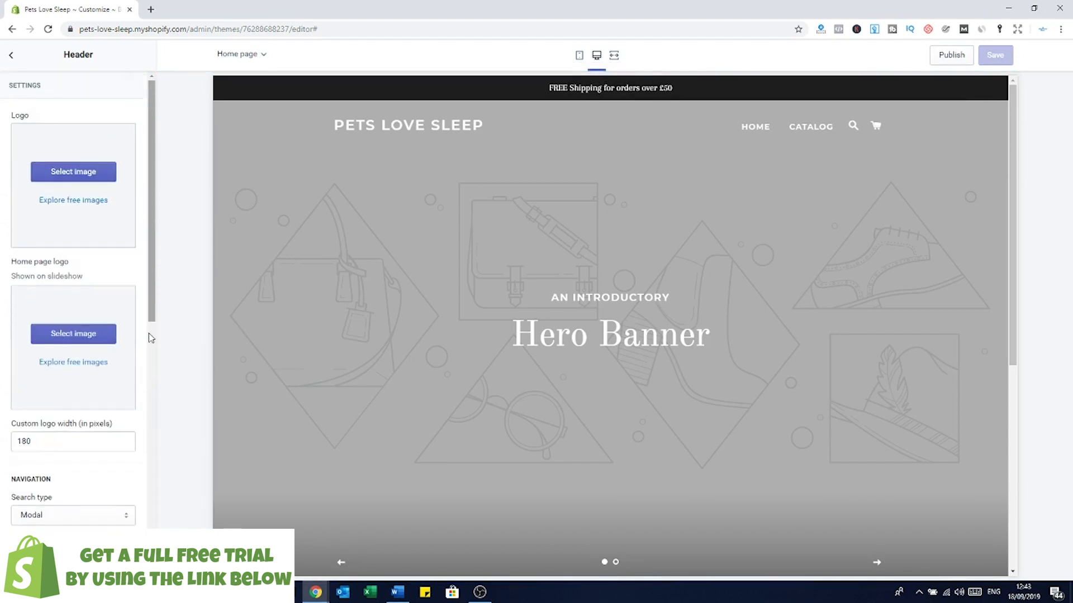
pyautogui.scroll(-8, 113, 239)
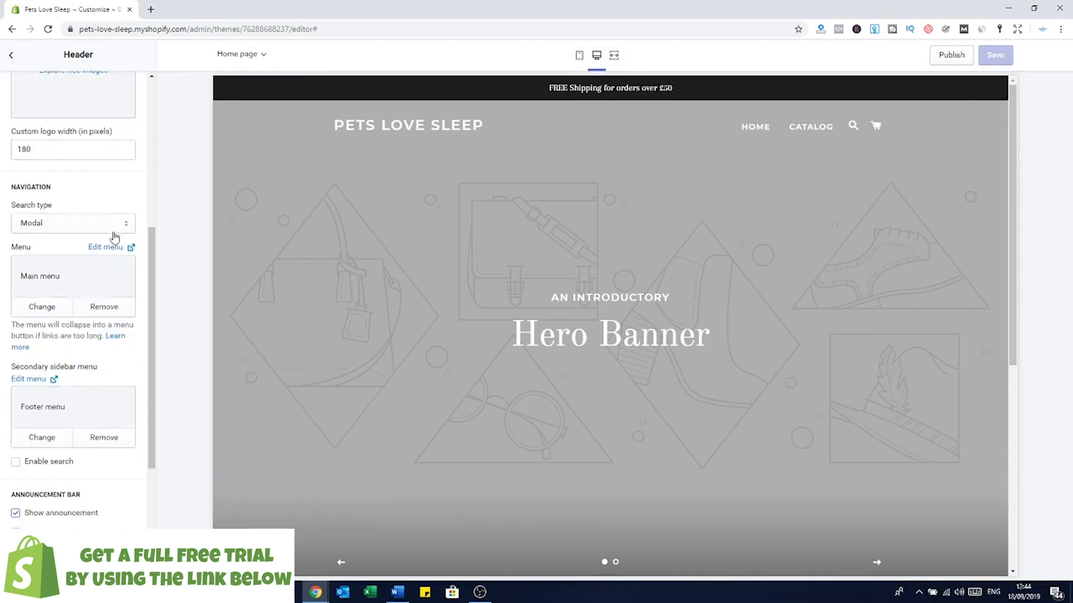
pyautogui.scroll(8, 67, 145)
# Step: Upload the sleeping-dogs photo from Downloads as the first slideshow image
pyautogui.click(11, 56)
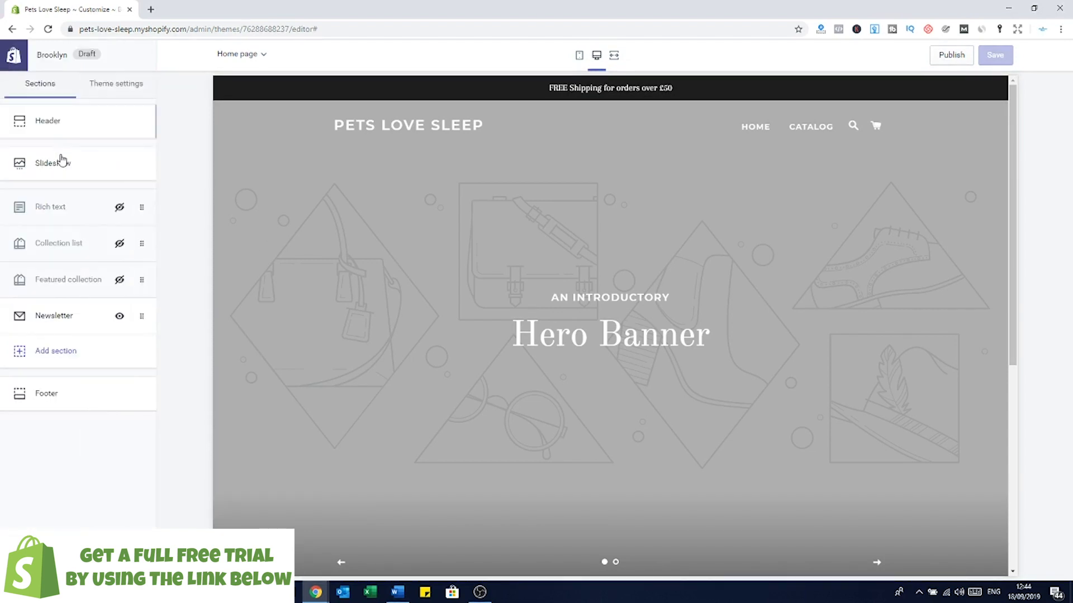
pyautogui.click(63, 164)
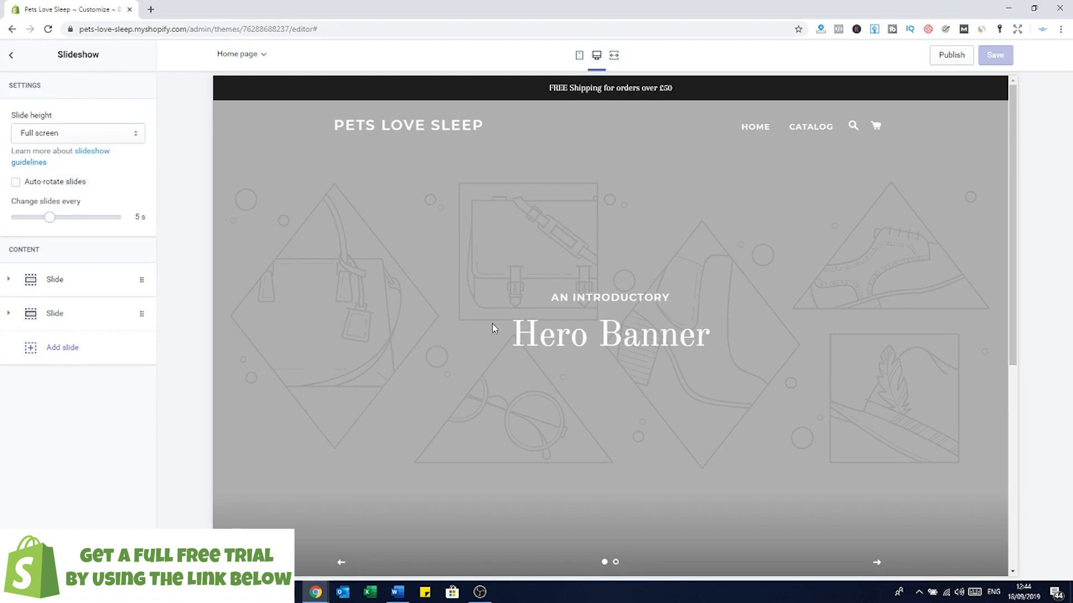
pyautogui.click(56, 281)
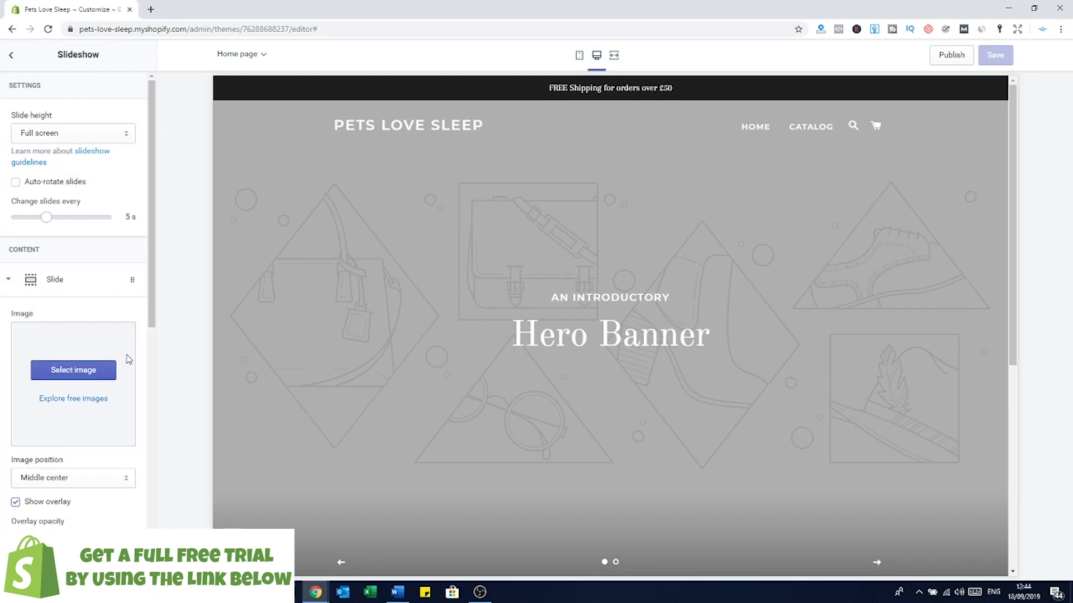
pyautogui.click(77, 371)
pyautogui.click(60, 263)
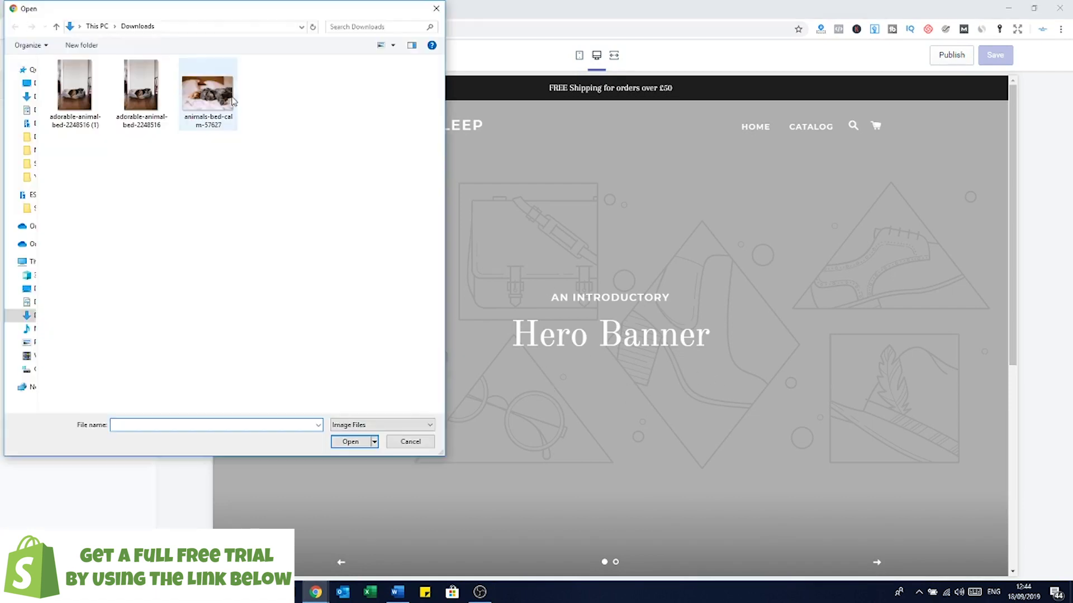
pyautogui.doubleClick(218, 101)
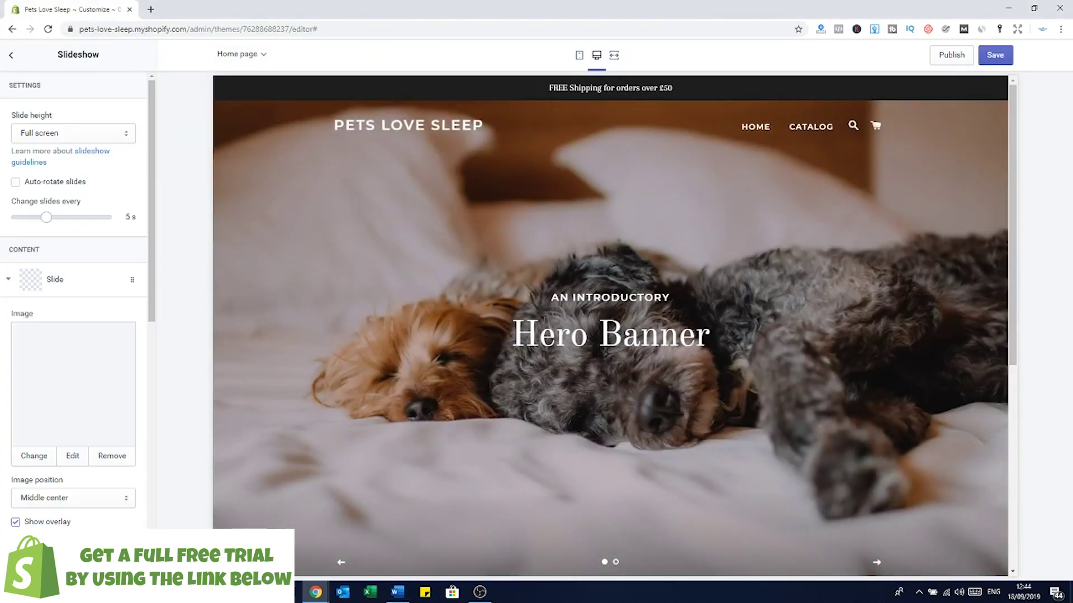
# Step: Clear the slide subheading, set the heading to 'We love to help your pets sleep....', and save
pyautogui.scroll(-2, 91, 256)
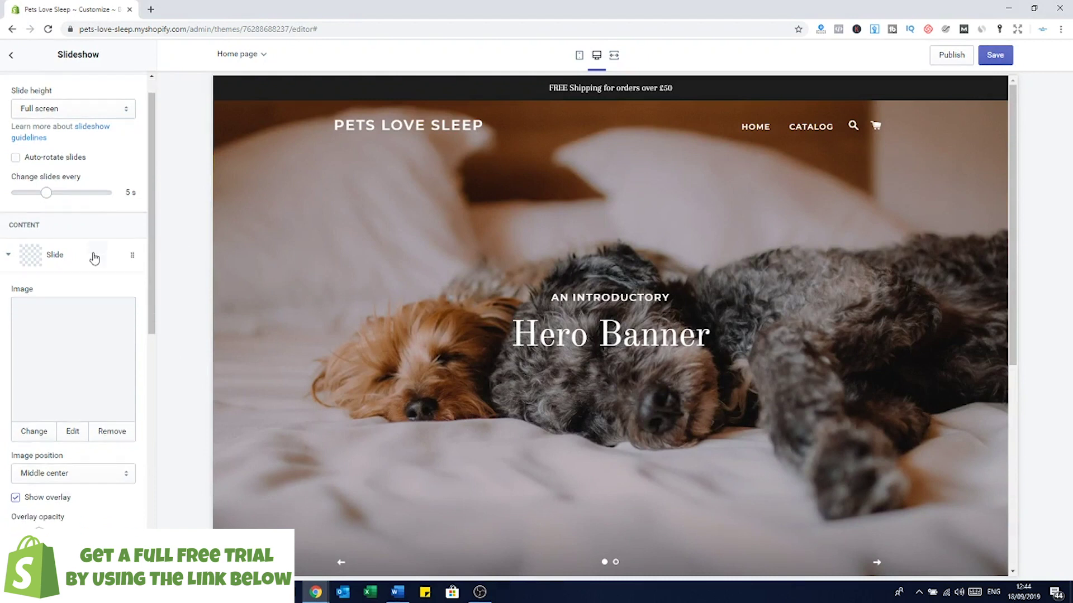
pyautogui.scroll(-5, 154, 321)
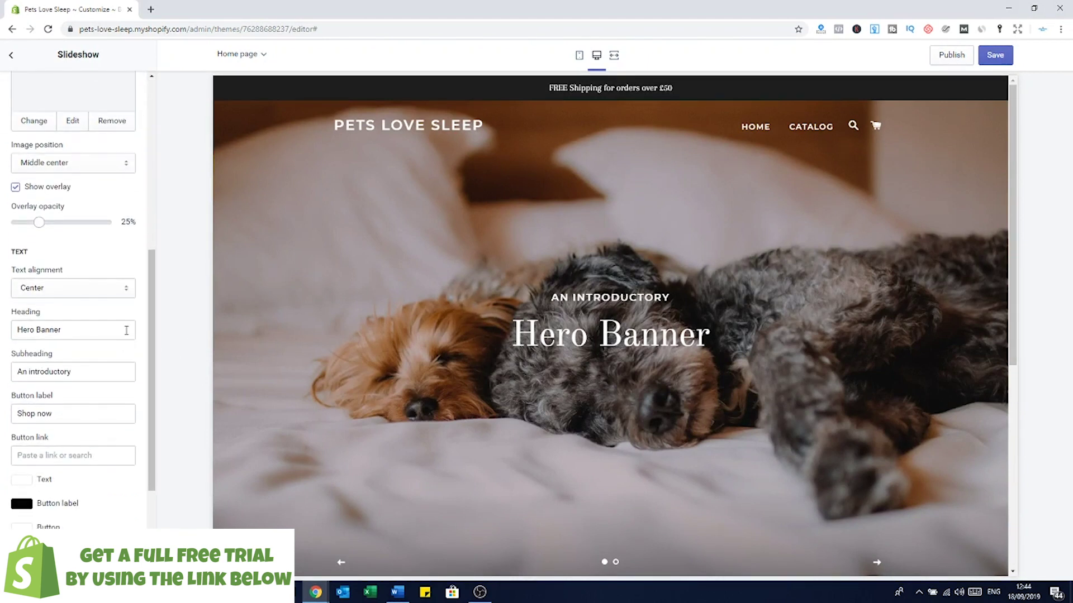
pyautogui.moveTo(87, 371); pyautogui.dragTo(2, 373)
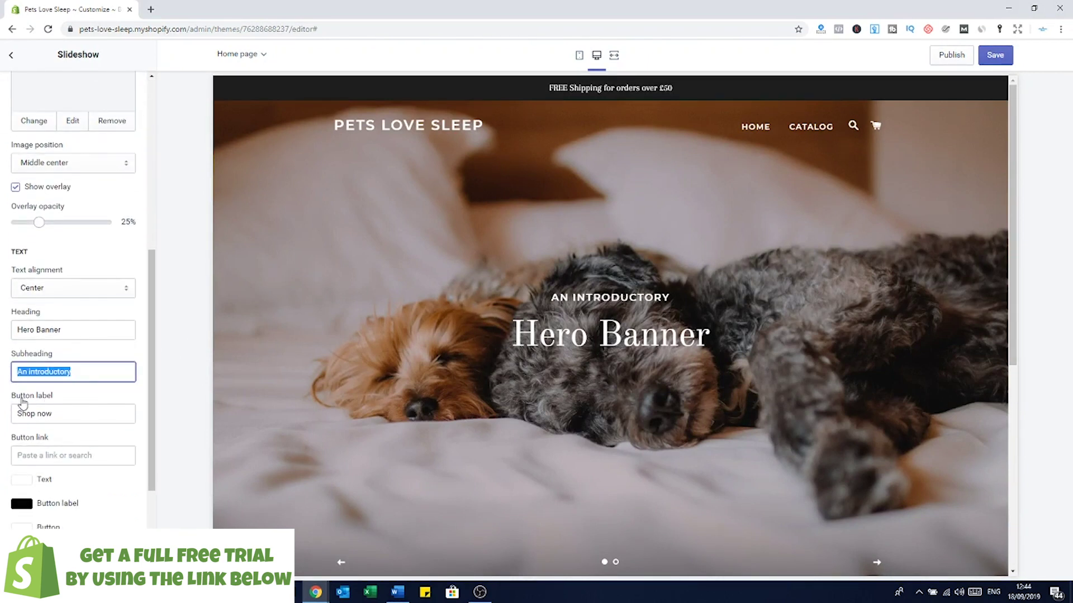
pyautogui.press('BackSpace')
pyautogui.tripleClick(68, 331)
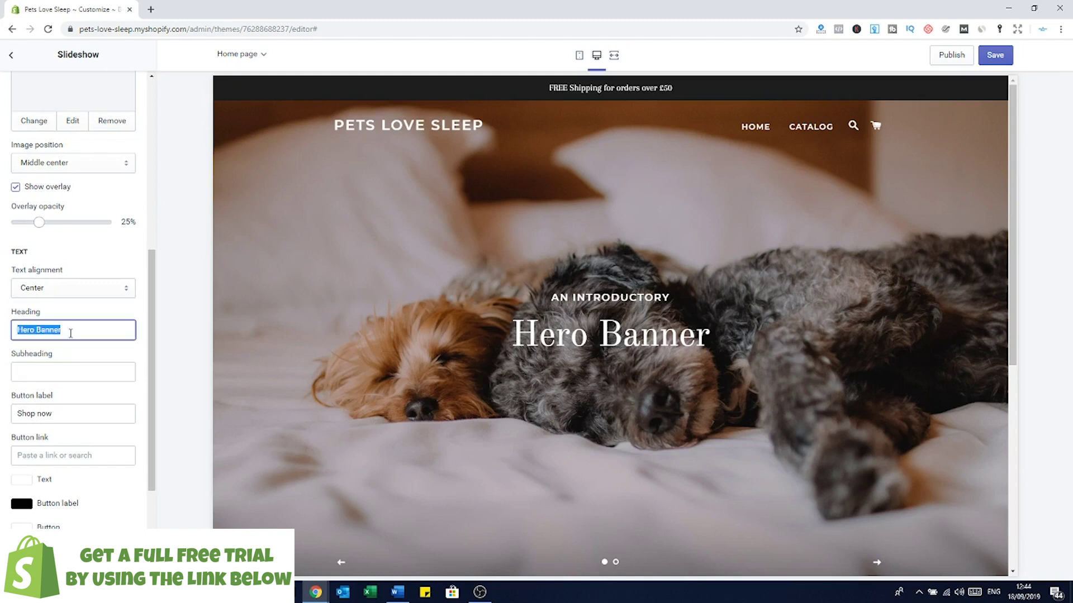
pyautogui.write('We love to hel')
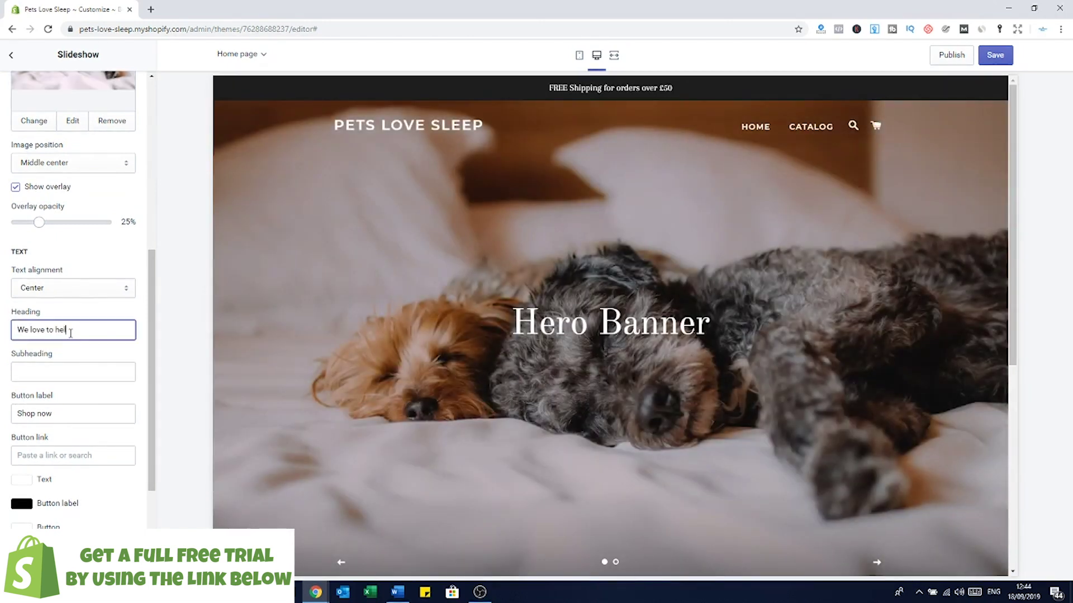
pyautogui.write('p your pets sleep....')
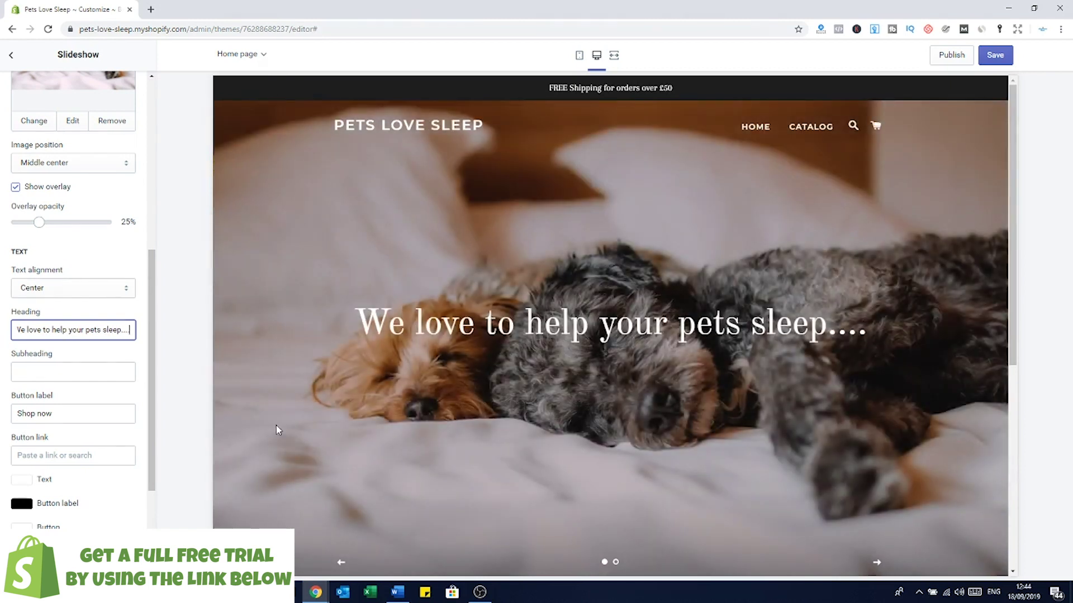
pyautogui.hotkey('ctrl', 's')
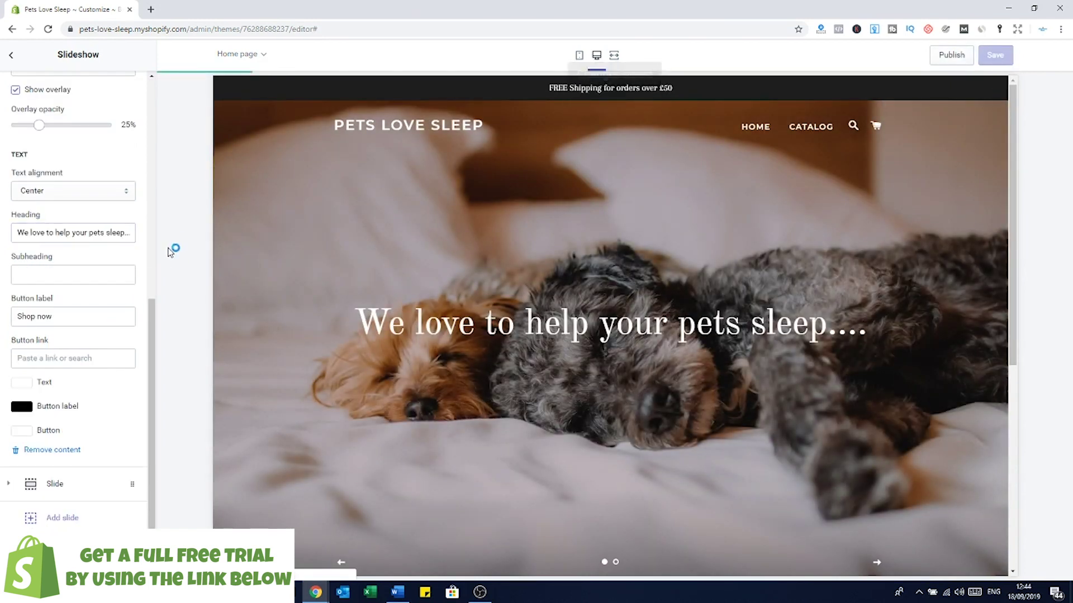
pyautogui.click(12, 59)
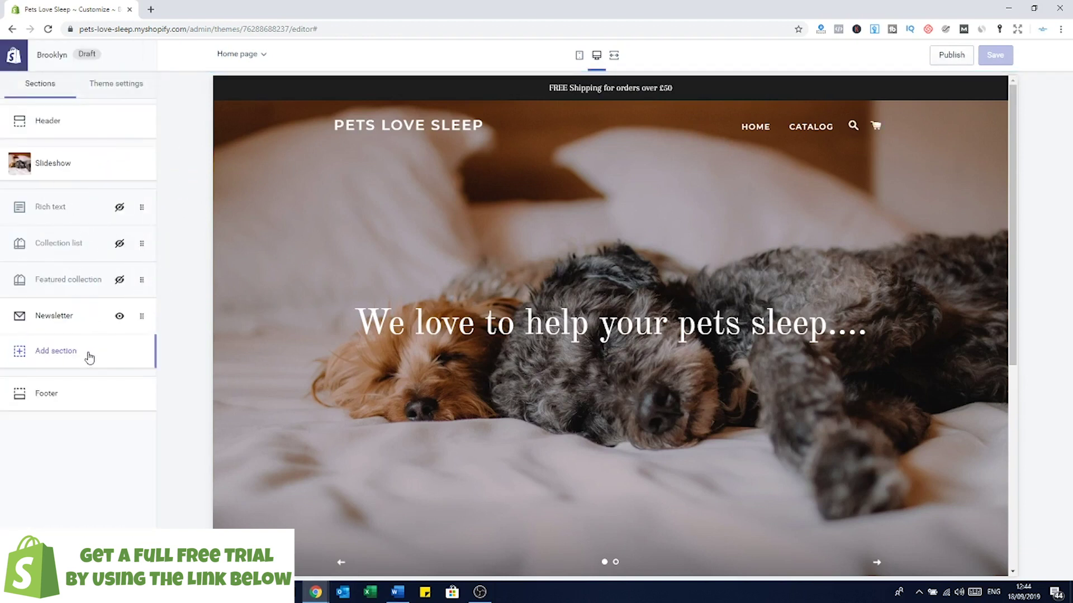
# Step: Add a Featured product section showing the Fluffy Dog Bed and save it
pyautogui.click(53, 352)
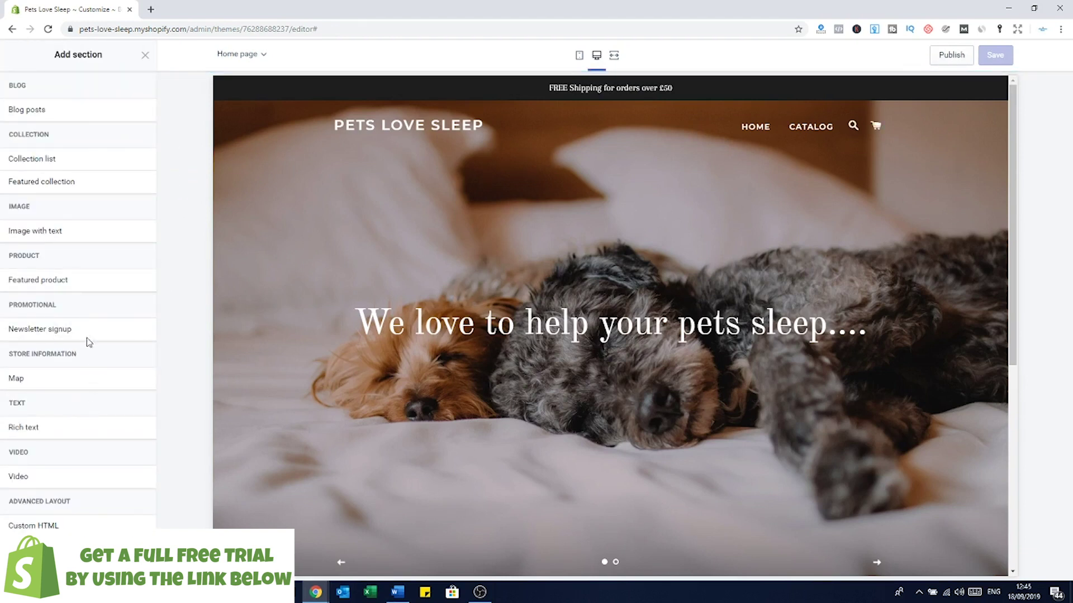
pyautogui.click(54, 284)
pyautogui.click(137, 279)
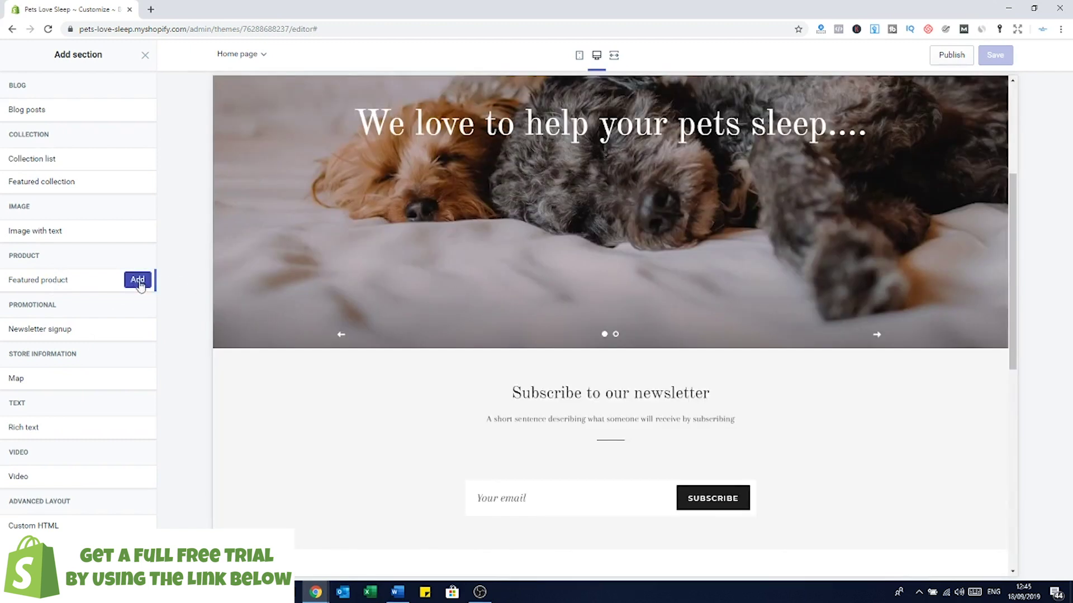
pyautogui.click(60, 159)
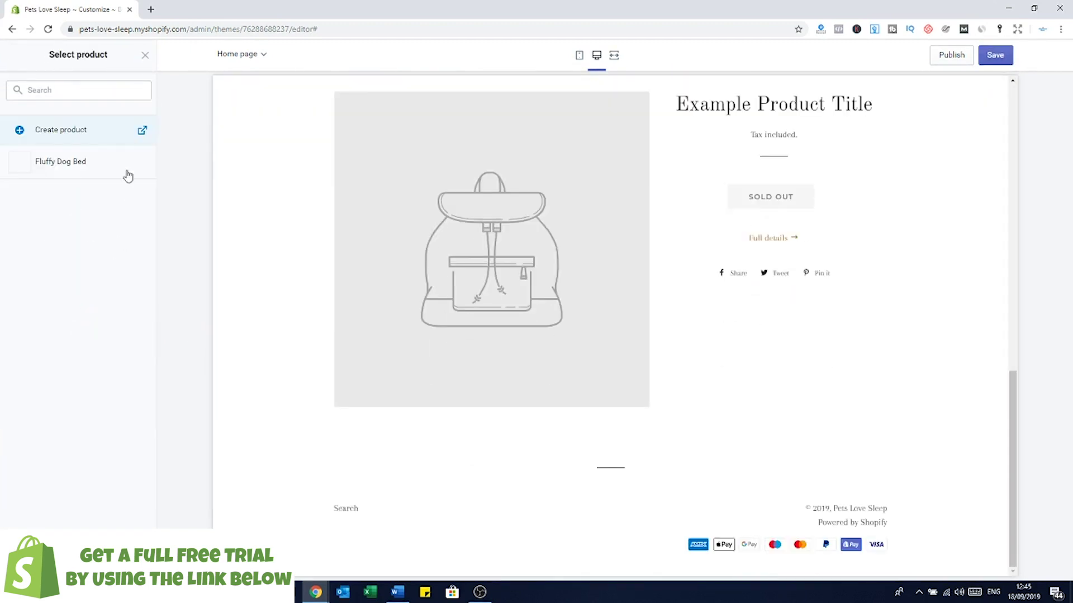
pyautogui.click(76, 166)
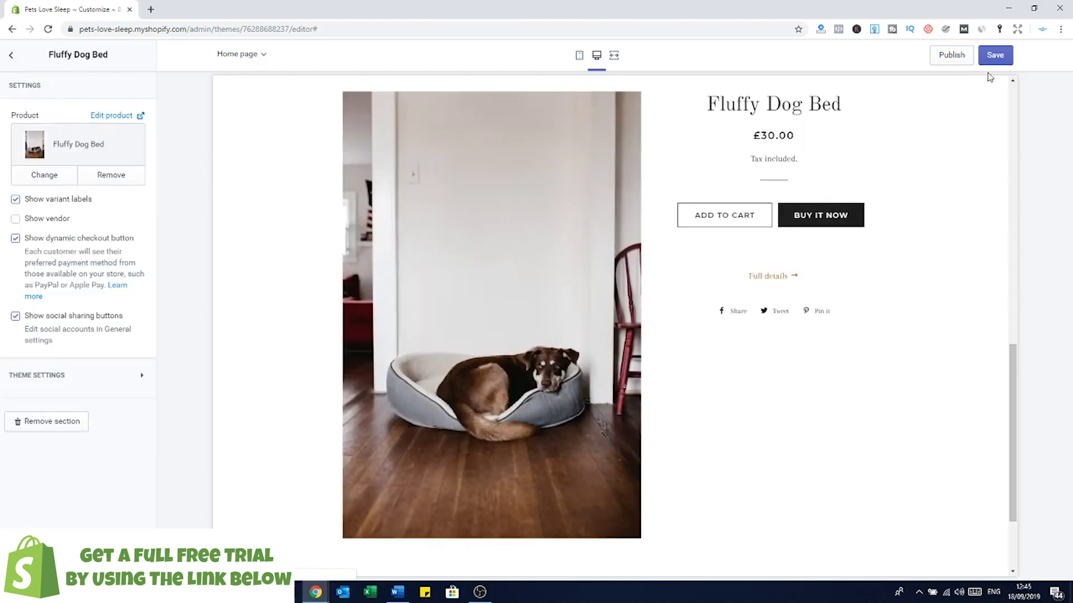
pyautogui.click(995, 54)
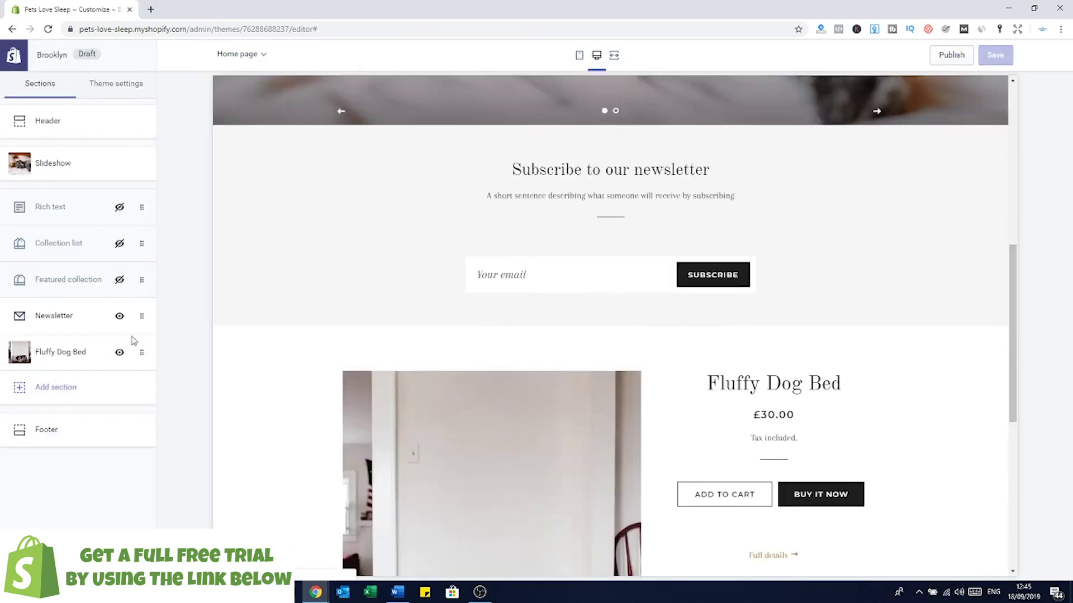
# Step: Move the Fluffy Dog Bed section above the newsletter signup
pyautogui.moveTo(139, 331); pyautogui.dragTo(139, 307)
pyautogui.scroll(3, 726, 307)
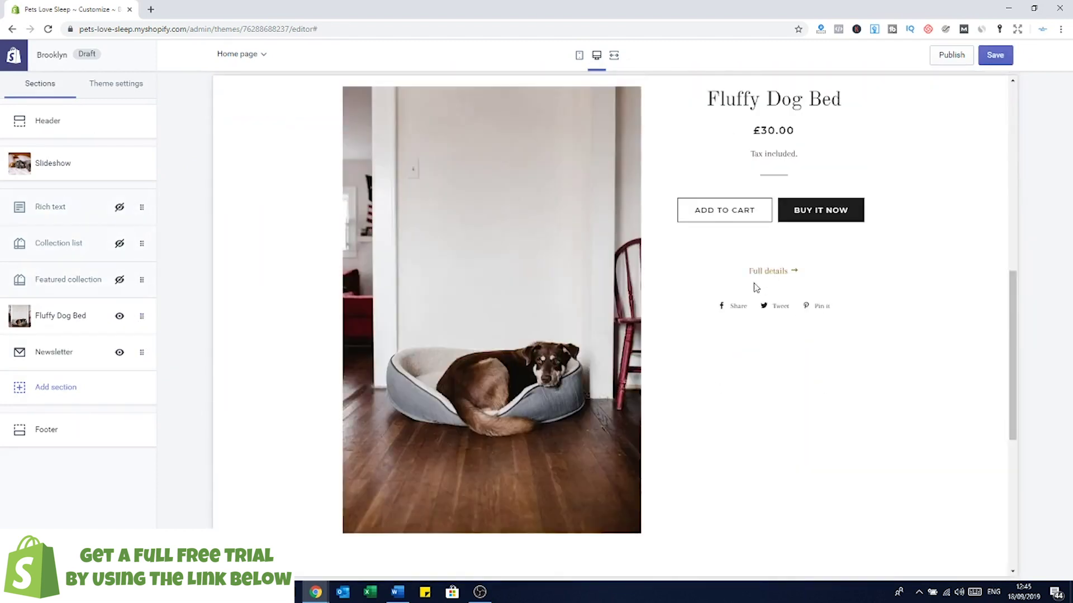
pyautogui.scroll(-6, 637, 335)
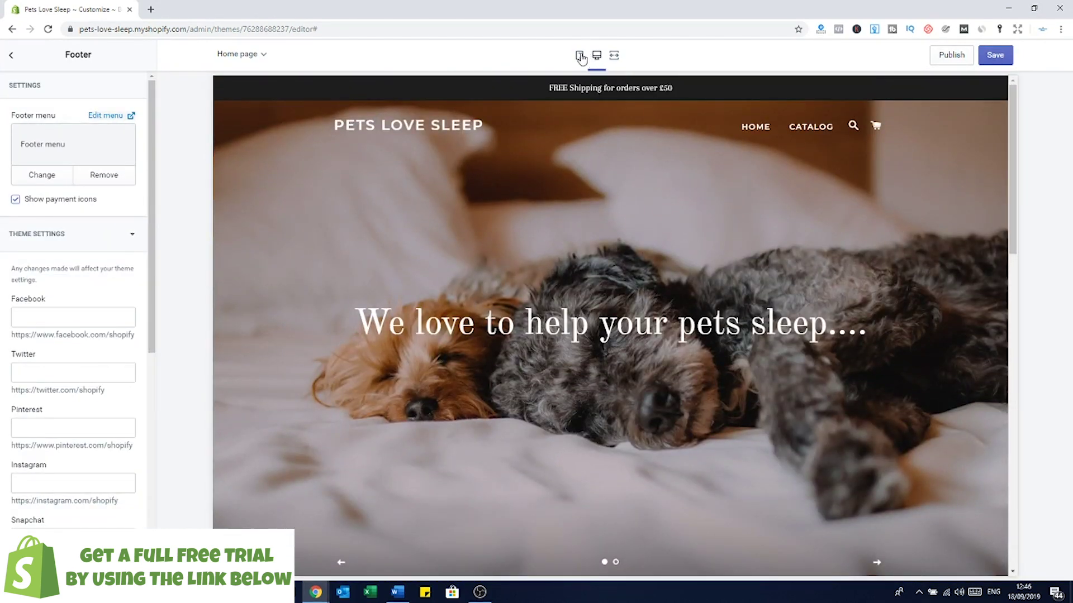
# Step: Save the new section order, review the homepage at mobile width, then return to desktop preview
pyautogui.click(1006, 62)
pyautogui.click(11, 55)
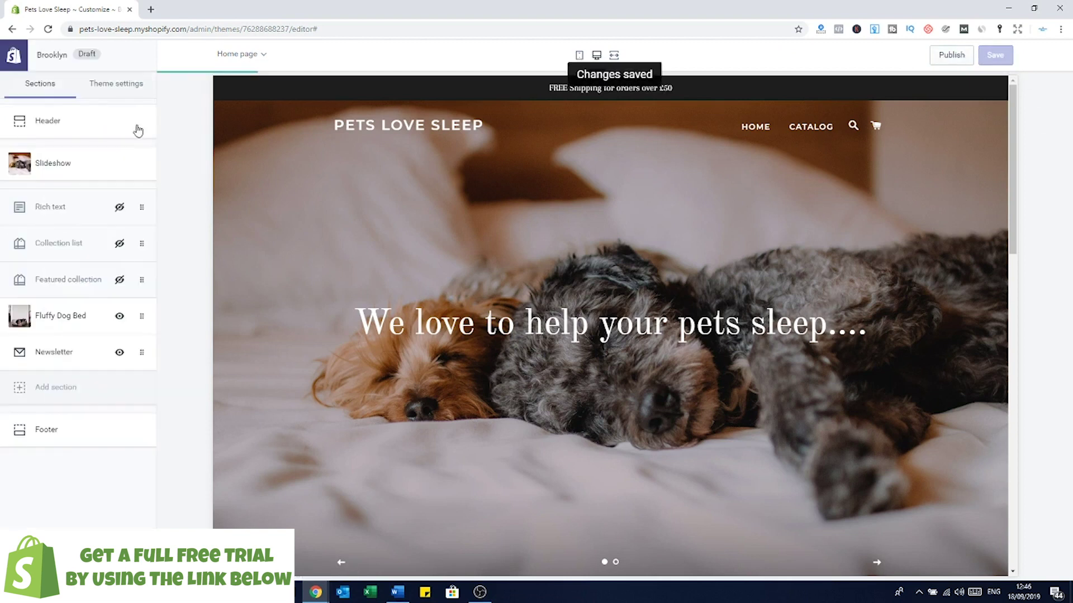
pyautogui.click(578, 57)
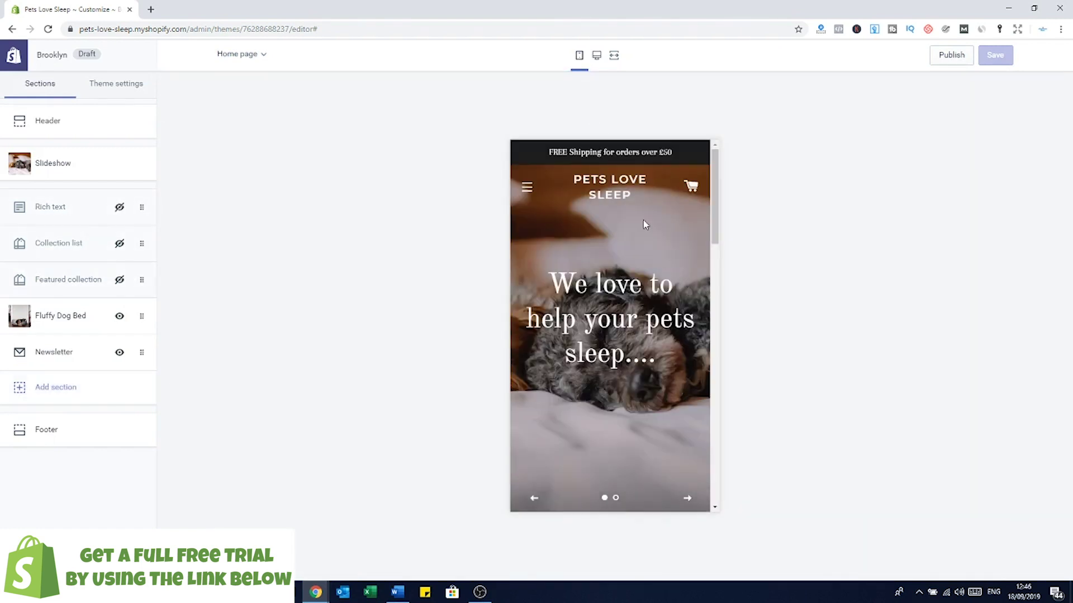
pyautogui.scroll(-15, 645, 224)
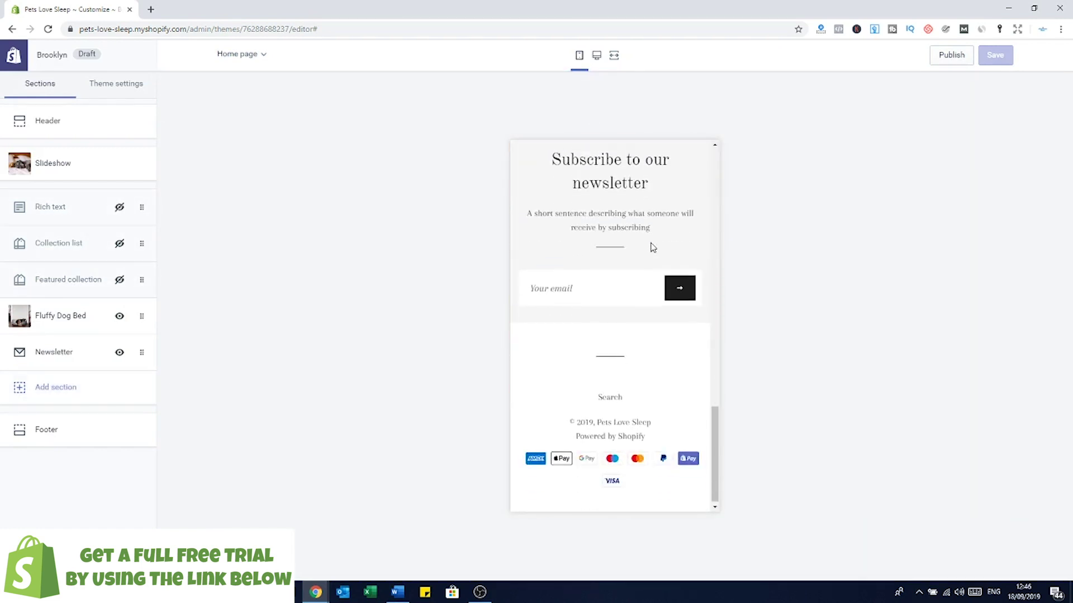
pyautogui.scroll(15, 640, 366)
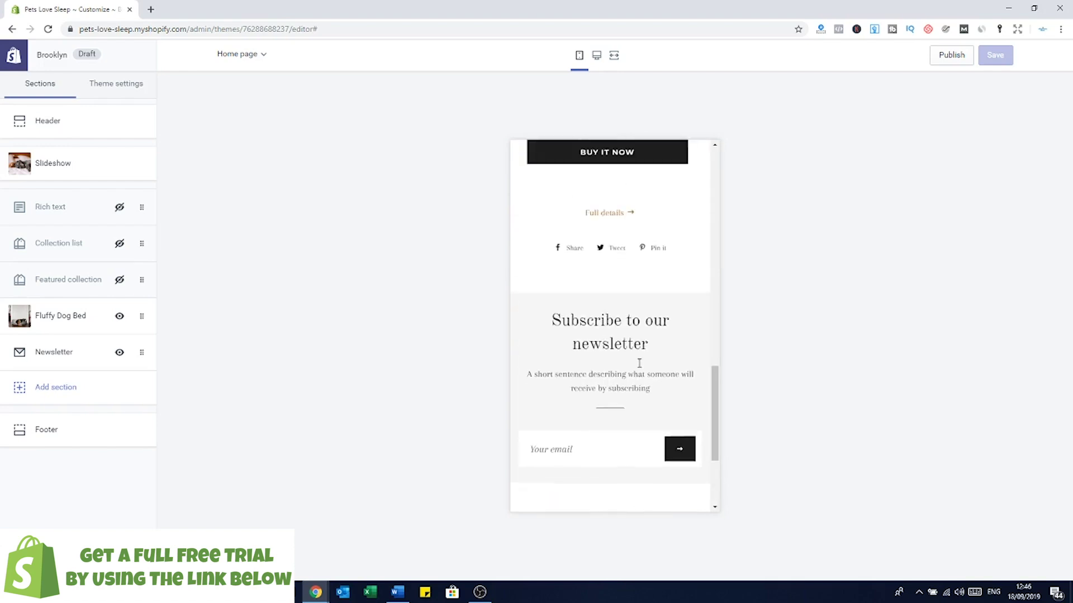
pyautogui.scroll(5, 623, 361)
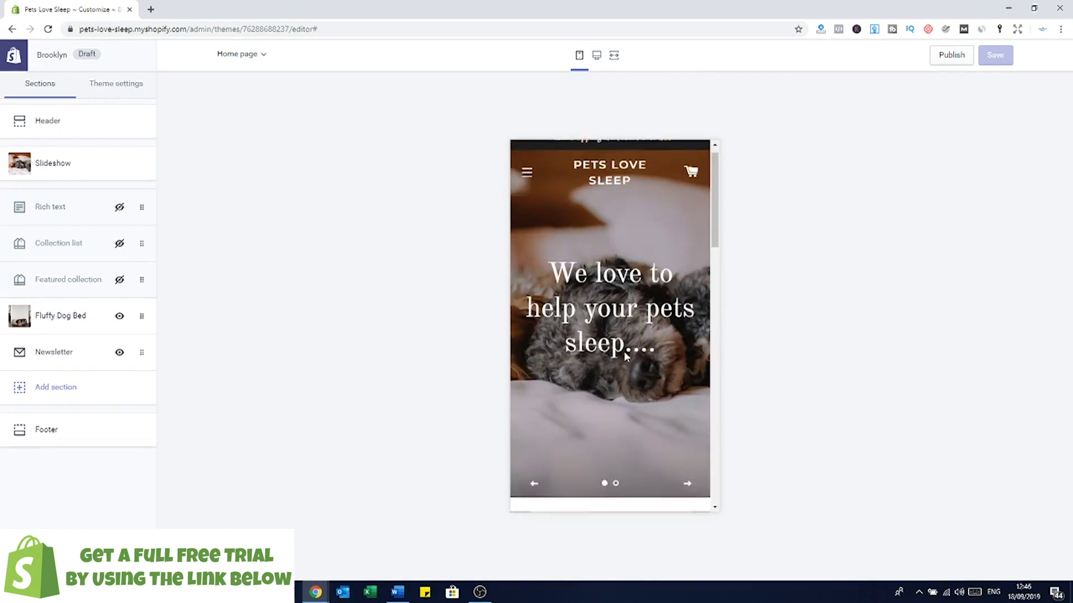
pyautogui.scroll(-10, 661, 248)
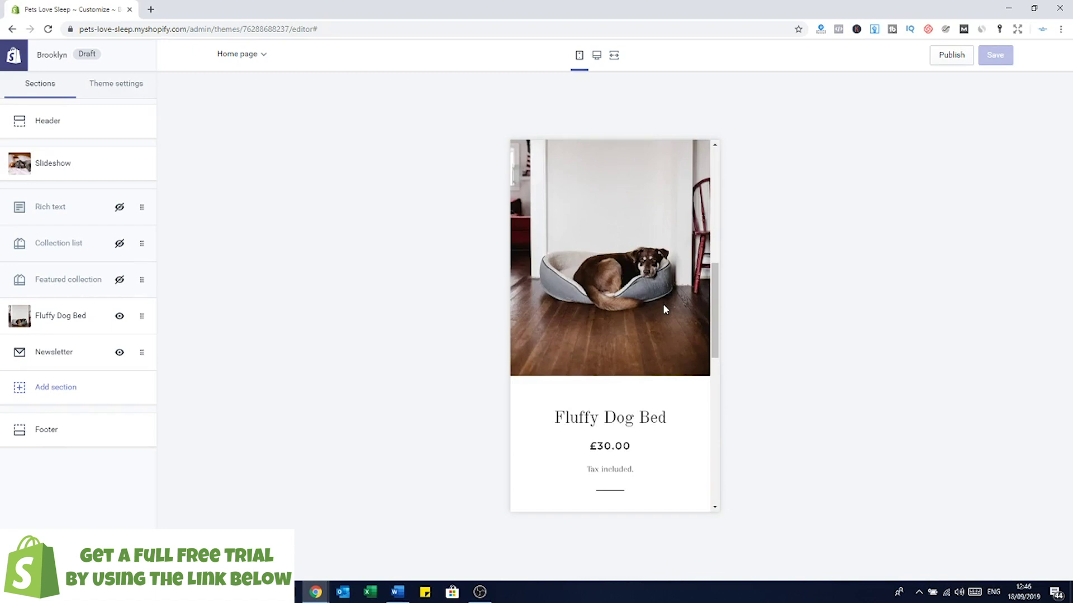
pyautogui.scroll(-8, 663, 303)
pyautogui.scroll(8, 659, 280)
pyautogui.click(596, 54)
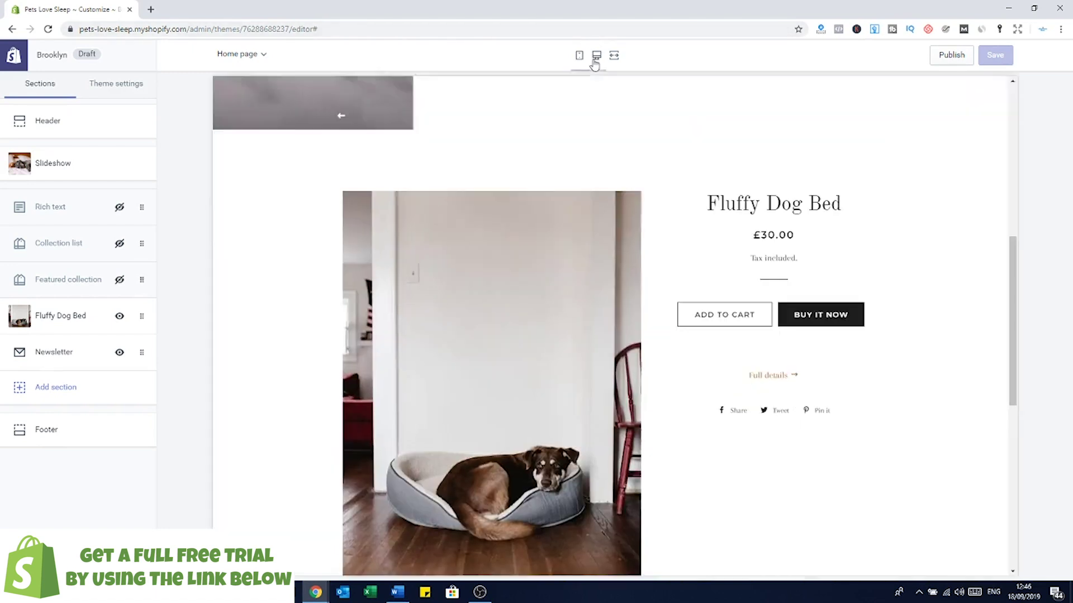
pyautogui.scroll(-10, 629, 204)
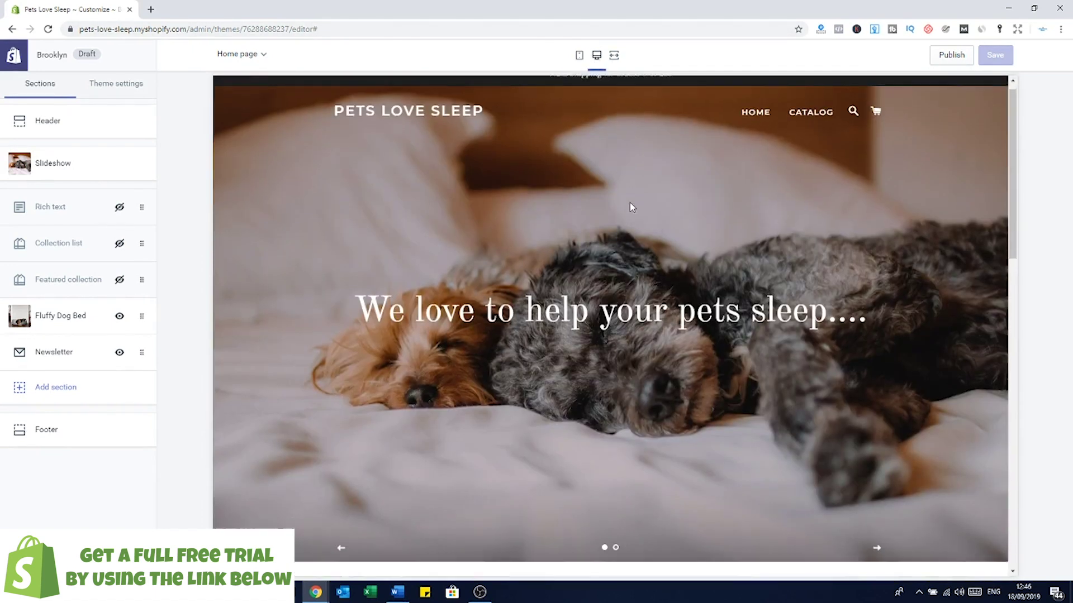
pyautogui.scroll(10, 641, 243)
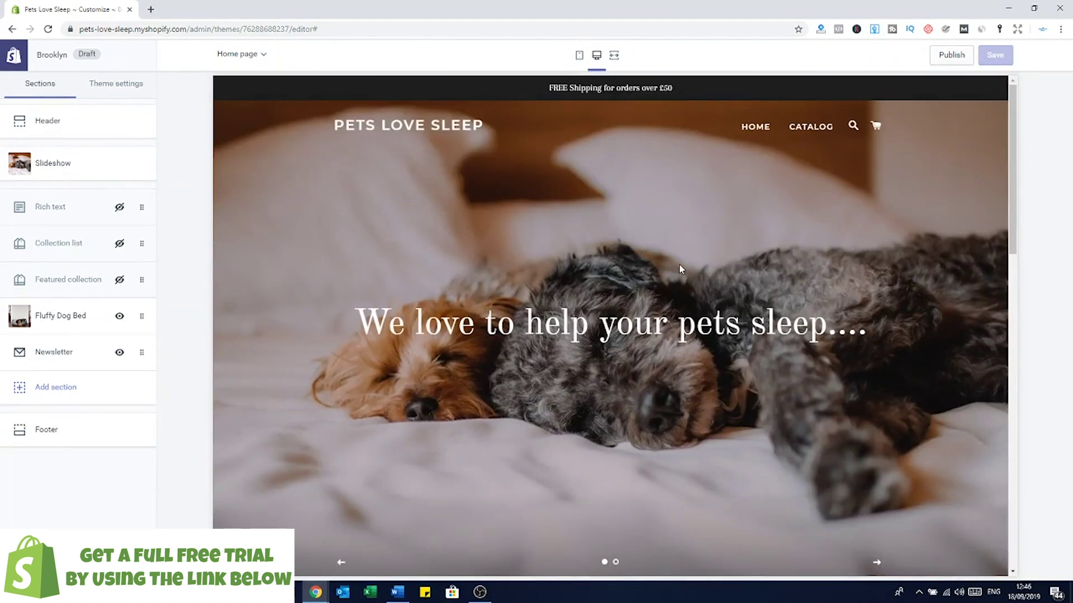
pyautogui.scroll(-1, 680, 265)
pyautogui.scroll(1, 680, 265)
pyautogui.scroll(-9, 695, 300)
pyautogui.scroll(4, 653, 292)
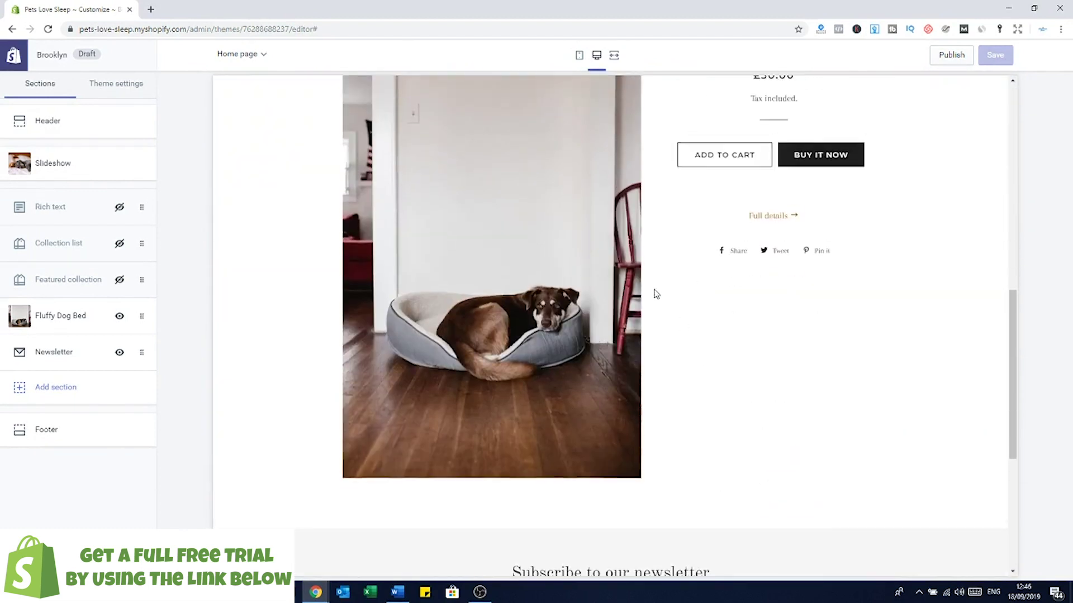
pyautogui.scroll(-3, 702, 335)
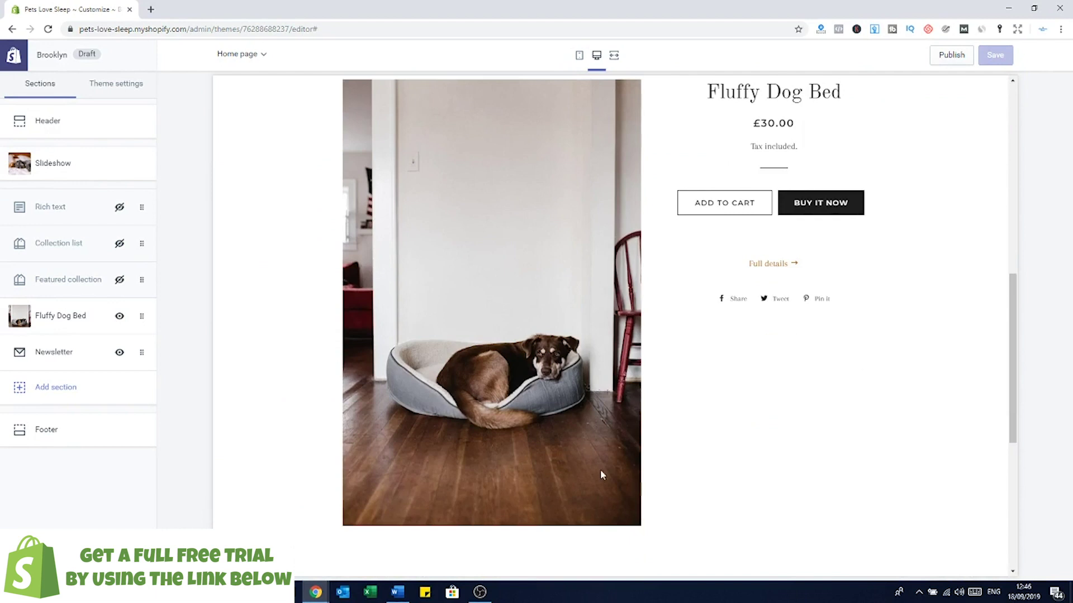
pyautogui.scroll(-4, 601, 304)
pyautogui.scroll(8, 609, 307)
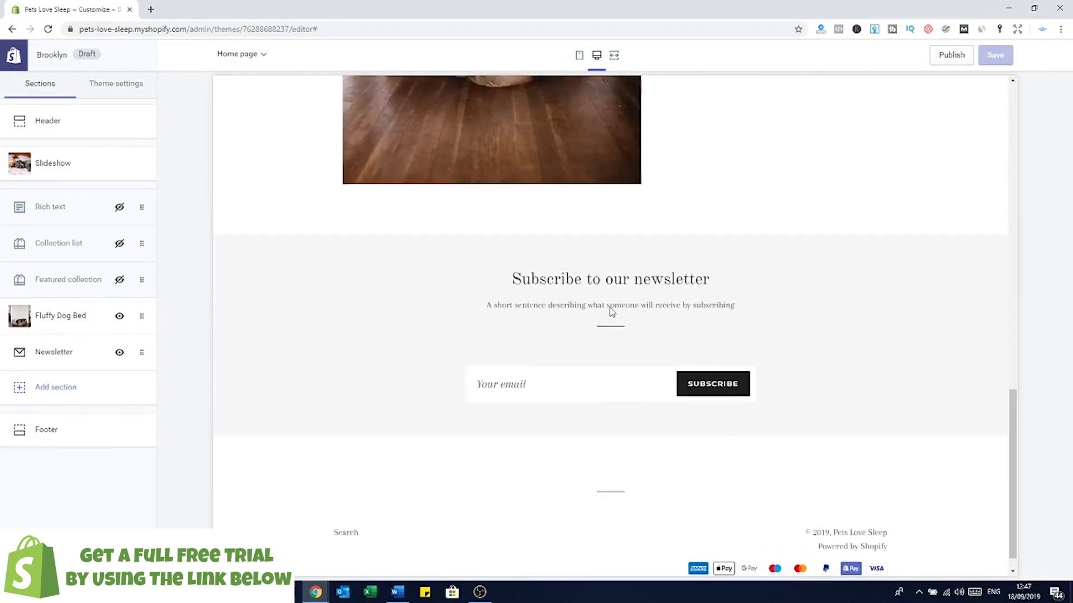
pyautogui.scroll(3, 555, 258)
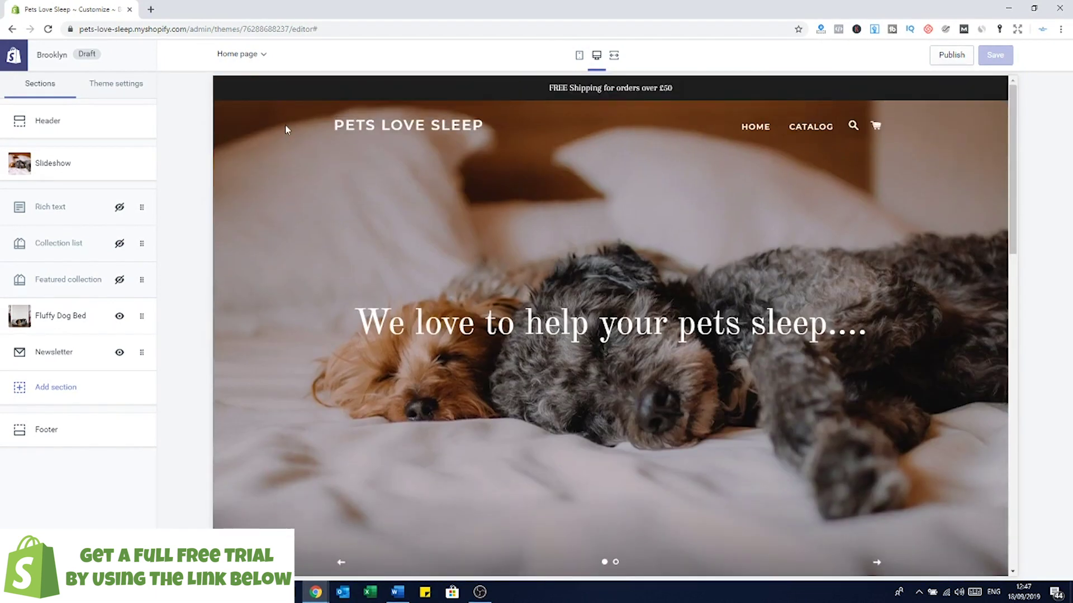